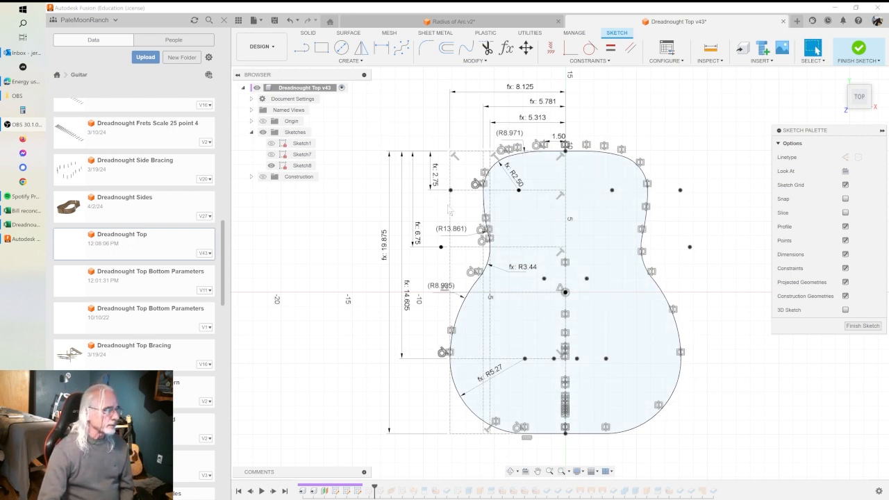
Show Sketch7 over the current guitar outline to compare the two body shapes, and hide it again.
click(281, 154)
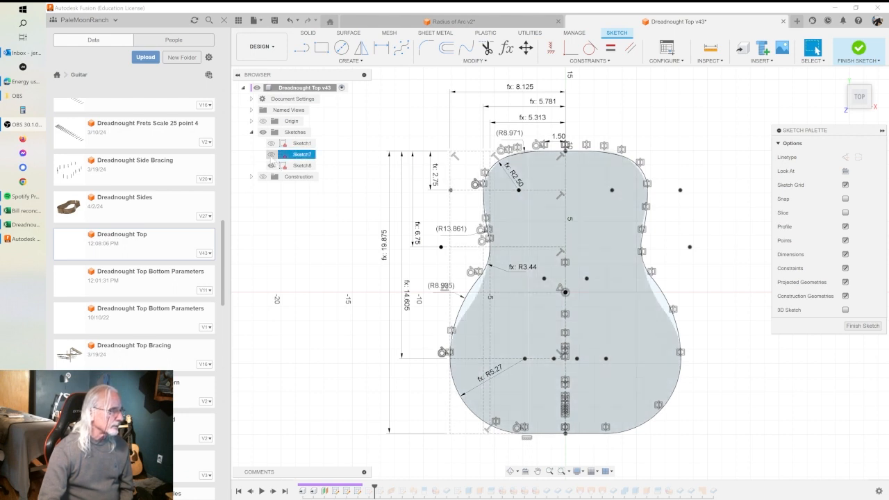
click(271, 156)
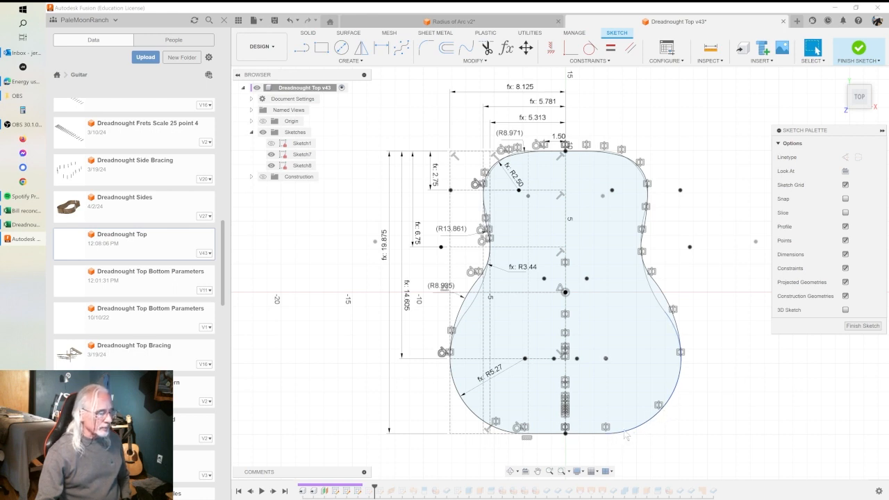
click(272, 154)
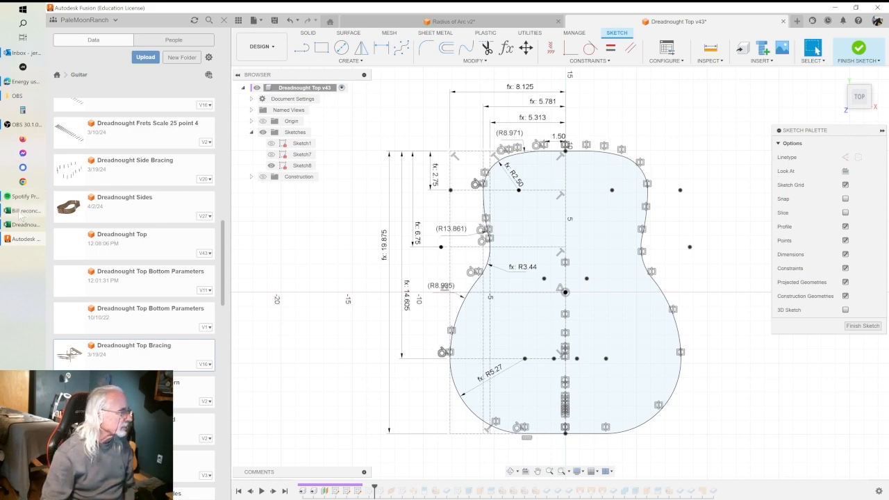
Switch to the Dreadnought Radius Calculations workbook in Excel and inspect the lower bout's radius and diameter cells.
mouse_move(26, 219)
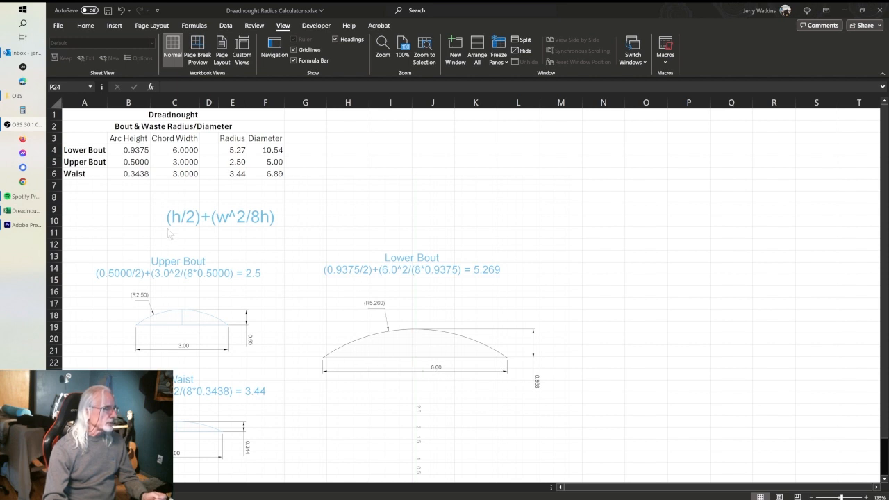
click(233, 150)
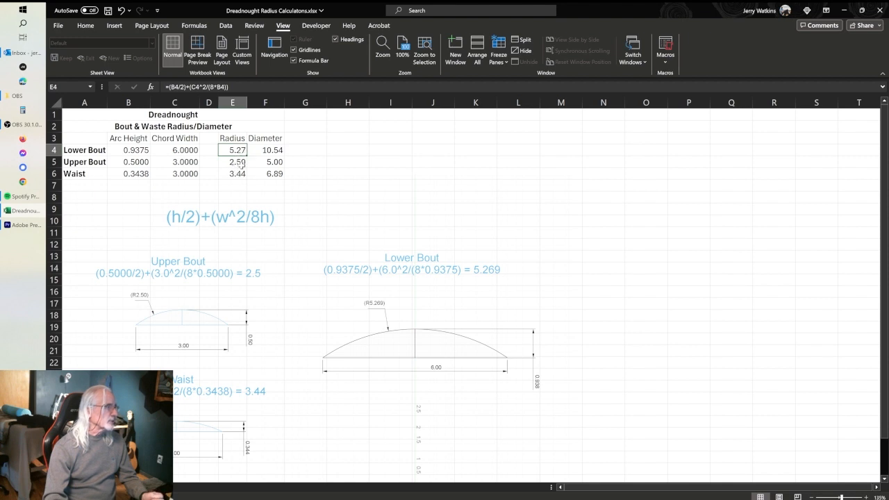
click(276, 149)
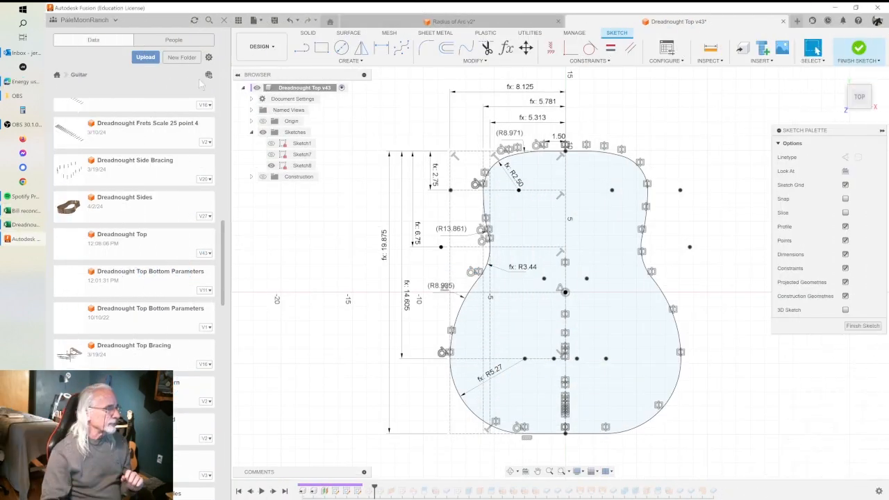
Switch to the Radius of Arc design in Fusion and sketch a horizontal 6 in chord line above the formula text.
click(473, 22)
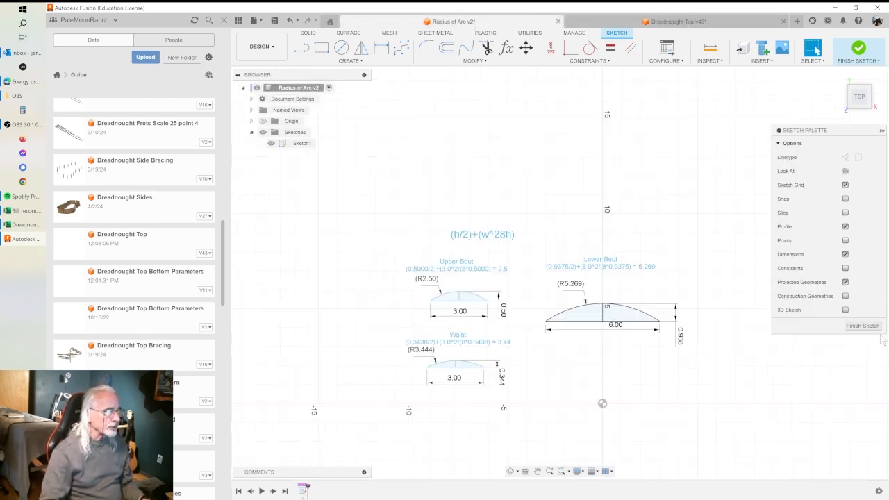
mouse_move(556, 220)
middle_down()
mouse_move(571, 252)
mouse_move(548, 269)
middle_up()
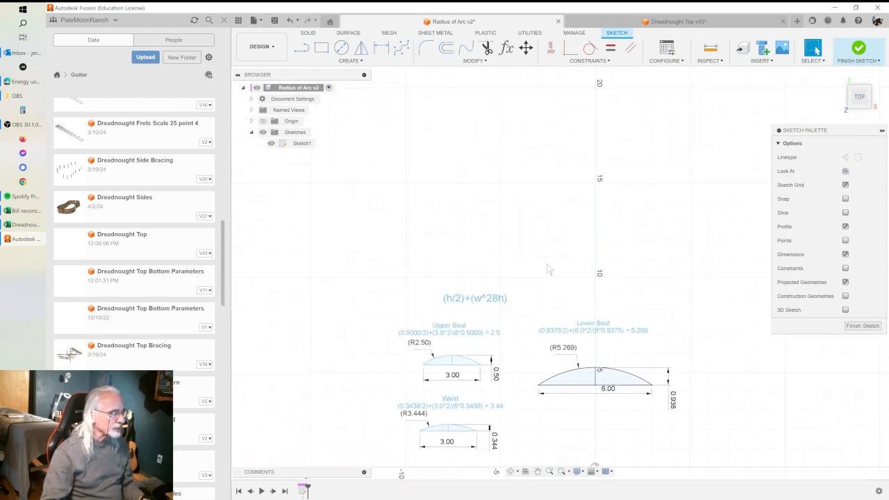
click(301, 47)
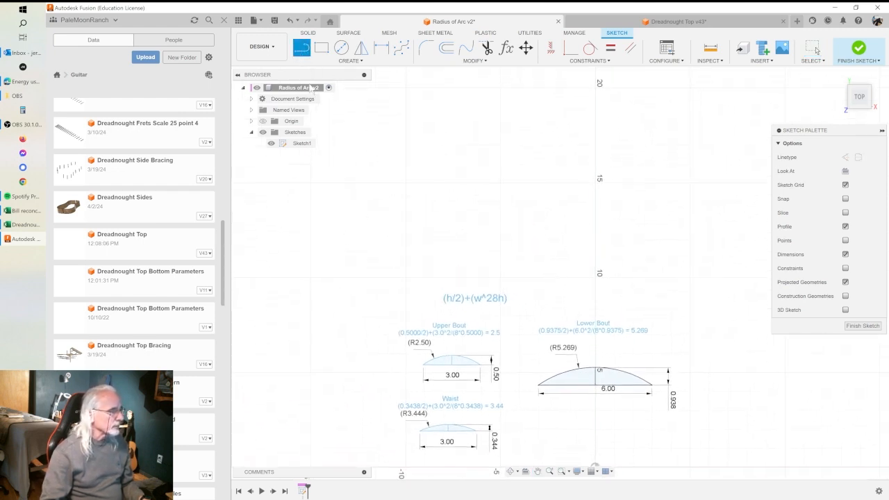
click(406, 205)
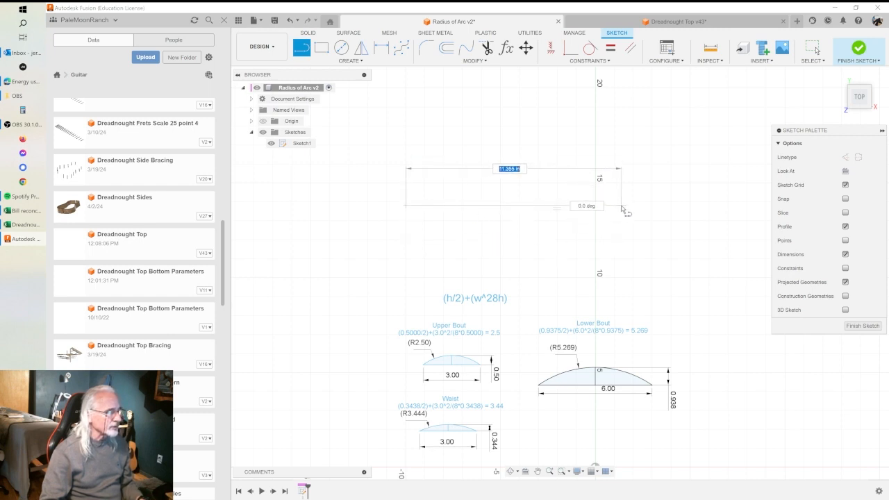
text(6)
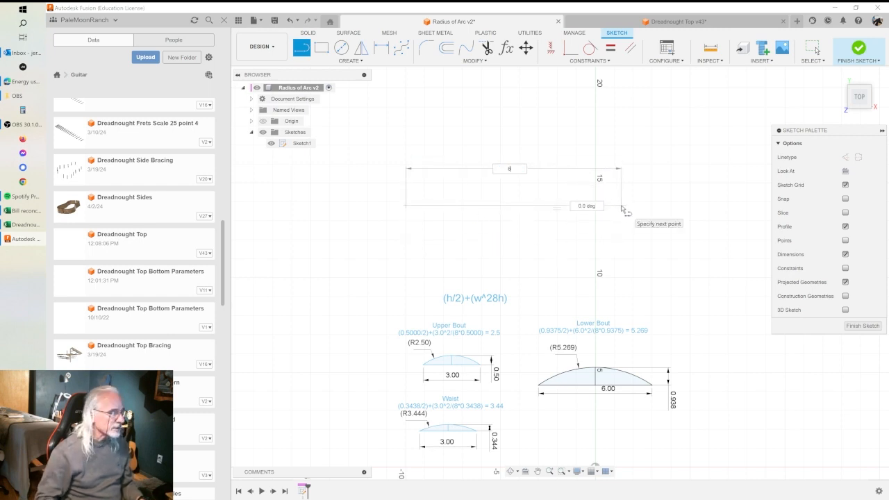
key(Return)
key(Escape)
Draw a vertical 0.9375 in line up from the chord's midpoint and move its dimension beyond the chord's right end.
scroll(433, 187, up, 3)
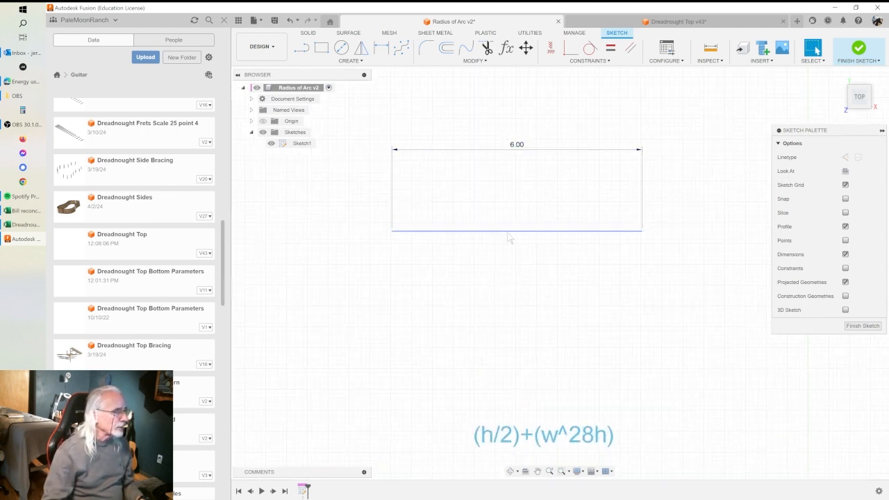
click(301, 50)
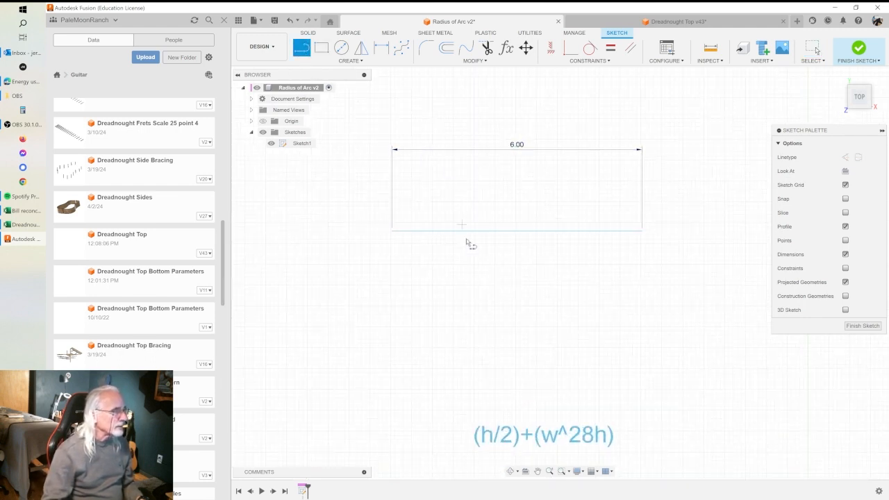
click(516, 231)
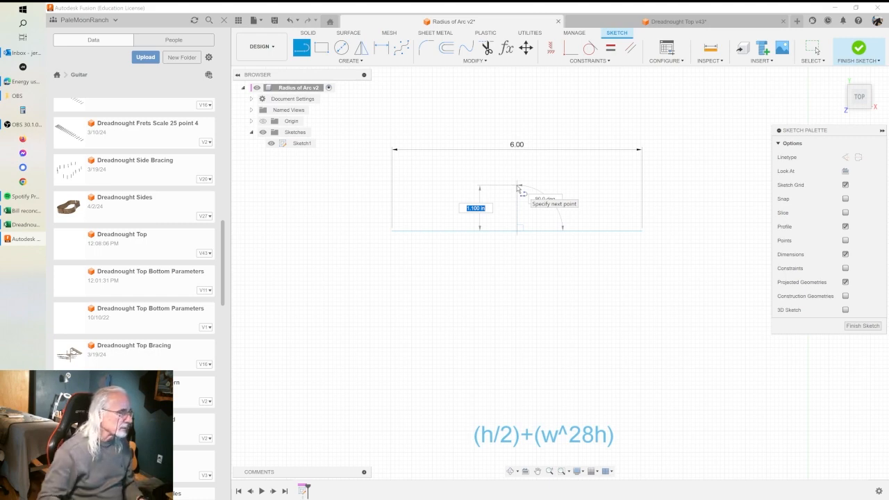
text(9)
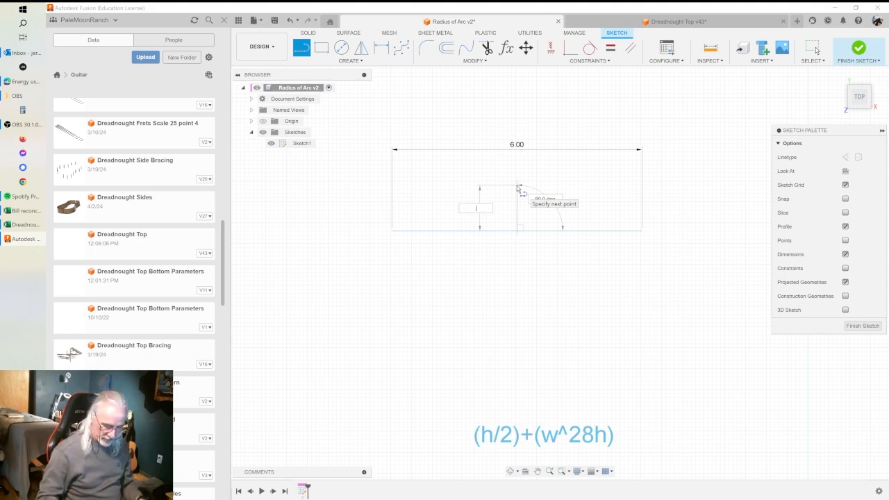
text(375)
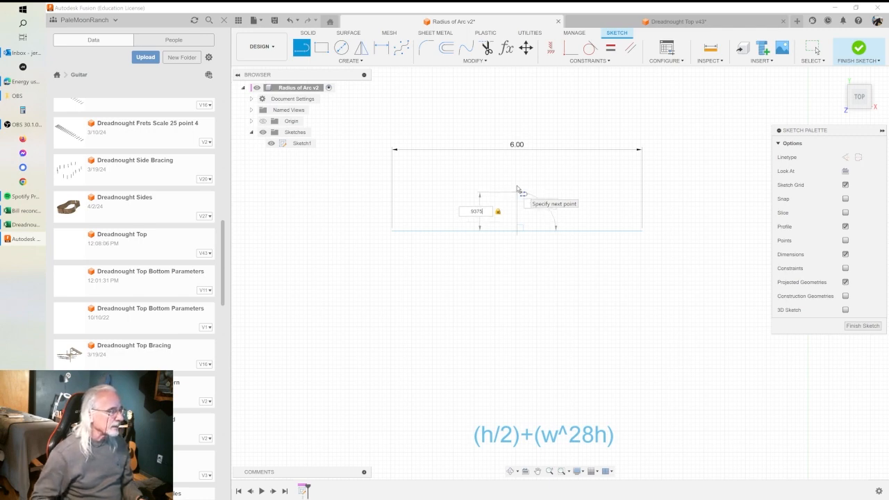
key(Return)
key(Escape)
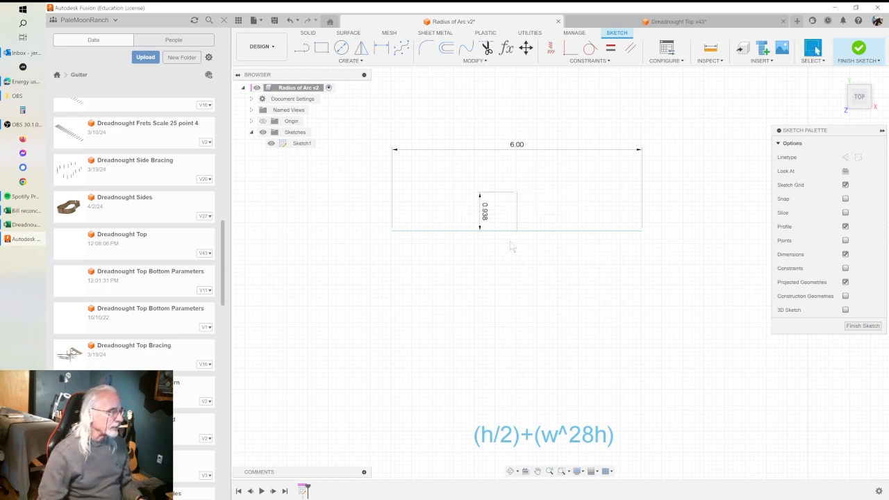
drag(485, 218, 683, 218)
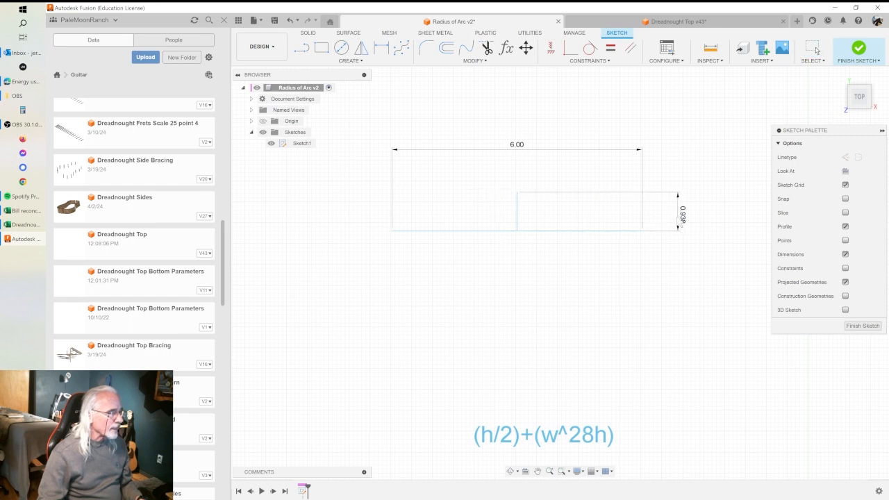
Draw a 3-point arc between the chord's two endpoints, passing through the top of the vertical height line.
click(352, 61)
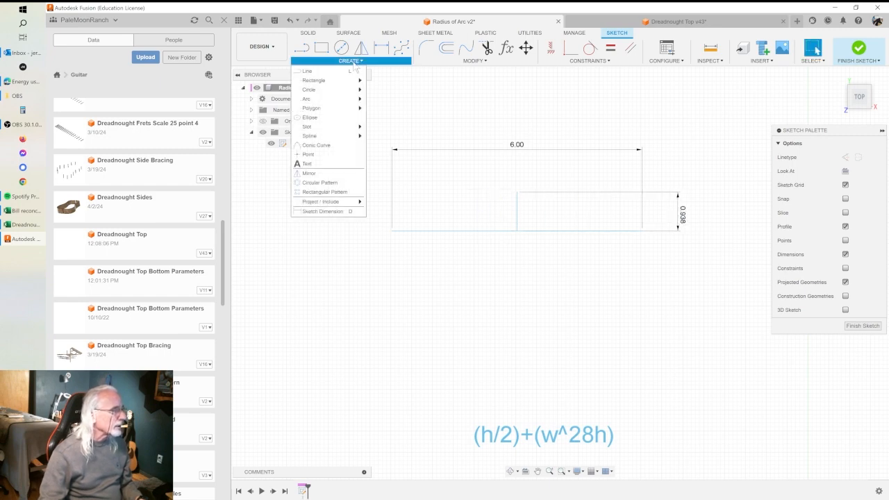
mouse_move(347, 99)
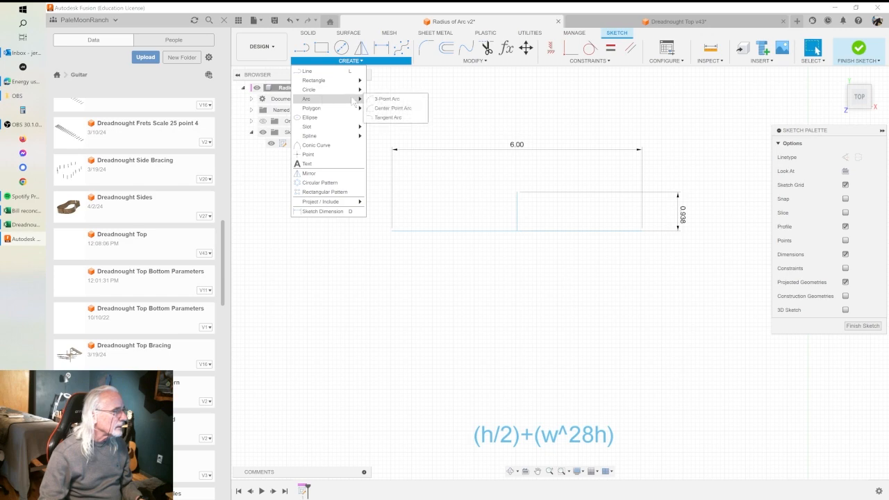
click(387, 98)
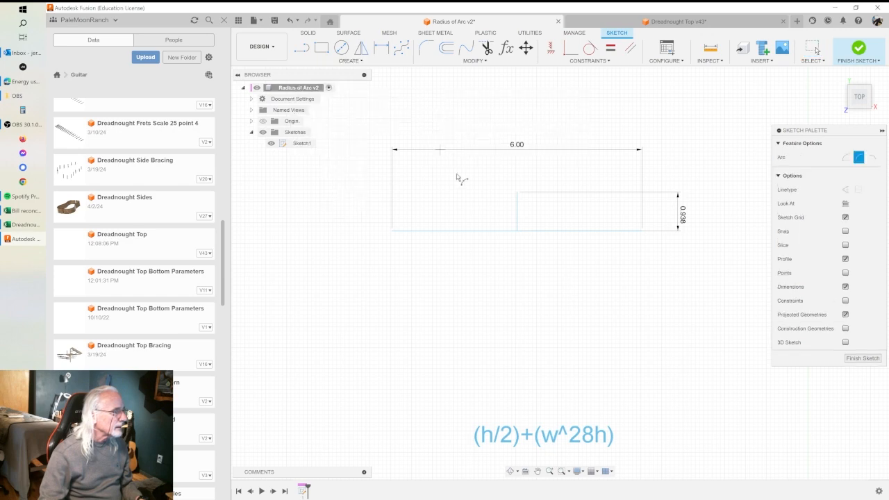
click(393, 233)
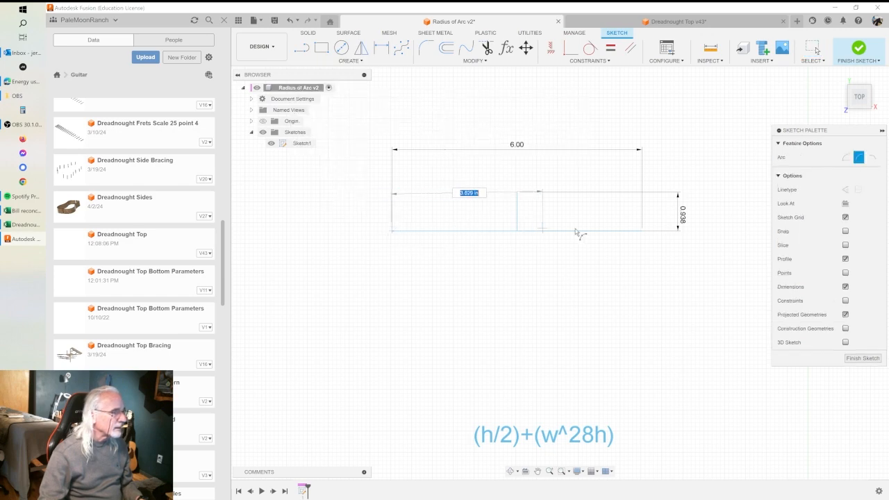
click(641, 231)
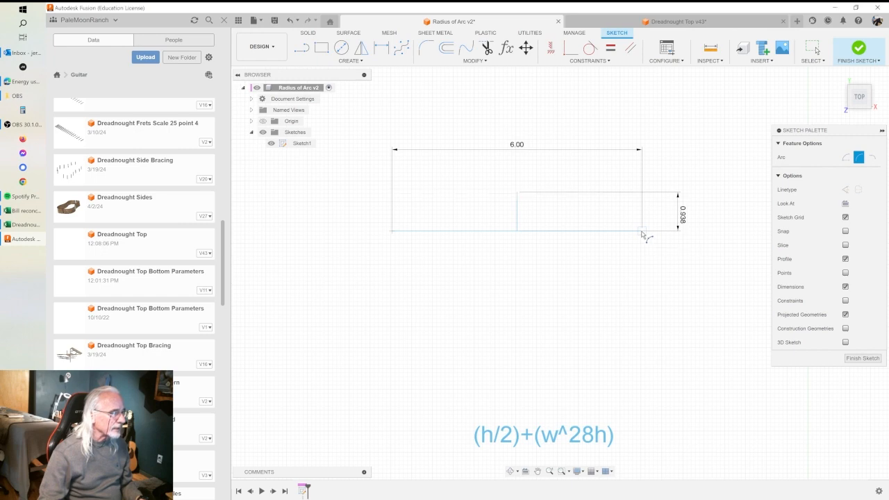
click(517, 193)
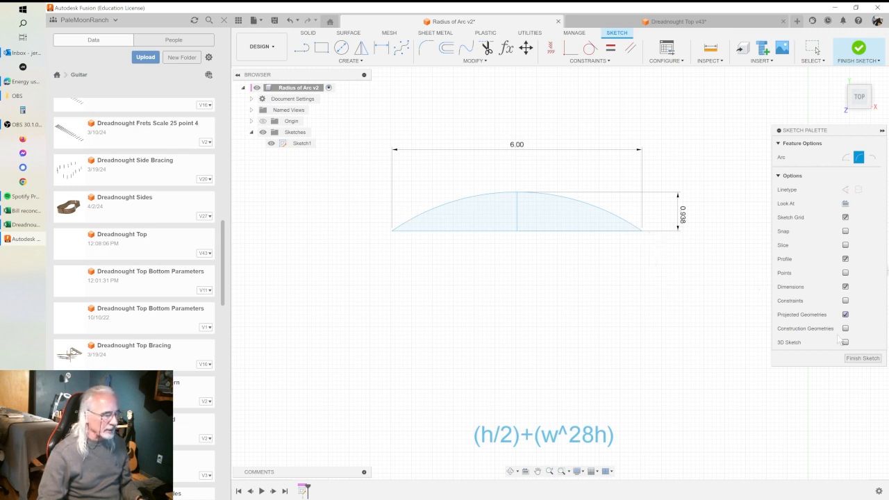
Add a driven radius dimension to the new arc and compare it with the lower bout radius in the Excel workbook.
click(381, 47)
click(472, 199)
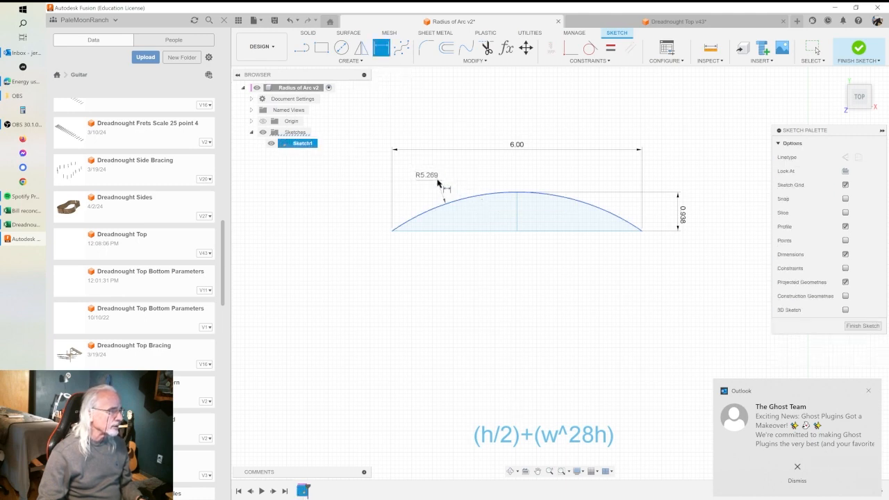
click(436, 179)
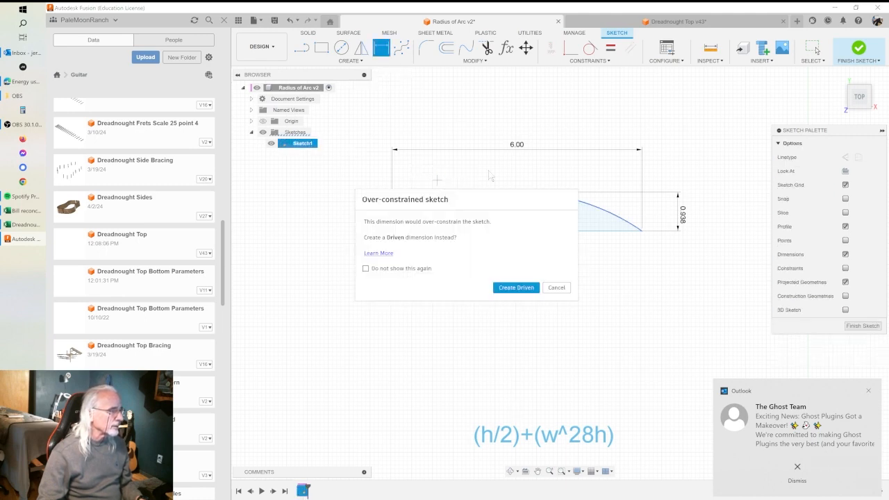
click(513, 288)
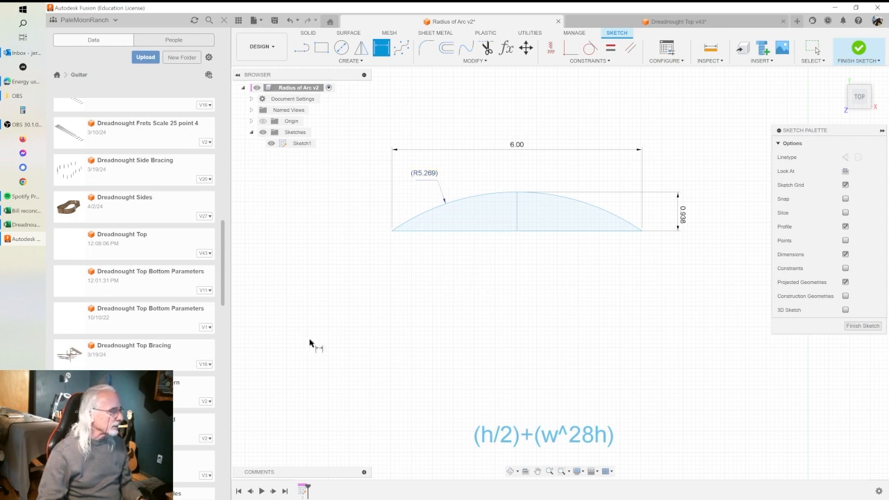
click(28, 224)
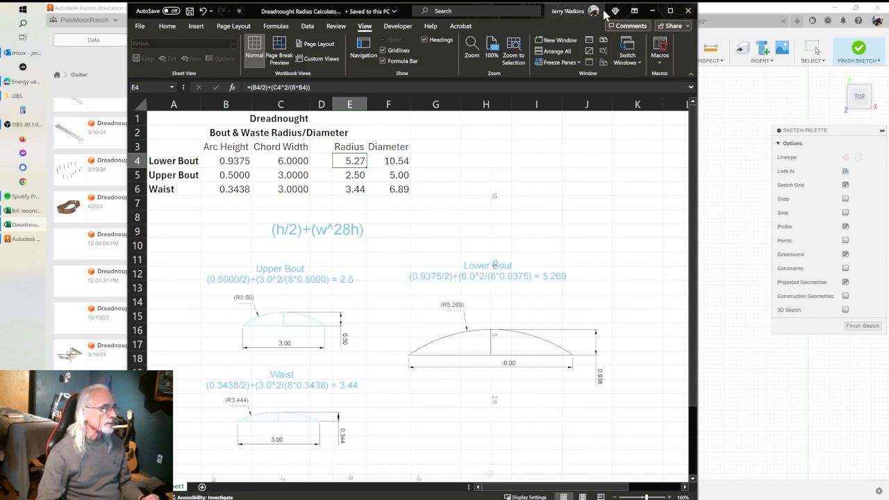
click(745, 18)
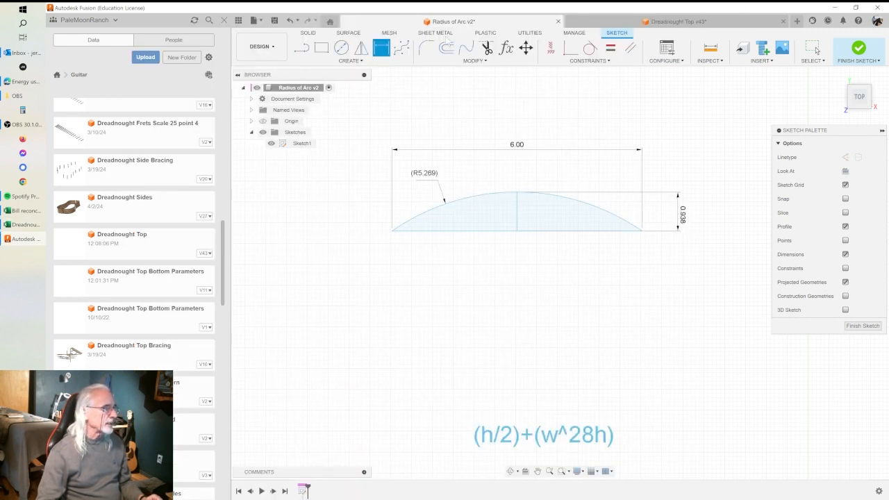
Switch to the Dreadnought Top design and delete the mirrored right-half curves from the top edge down to the waist.
click(670, 22)
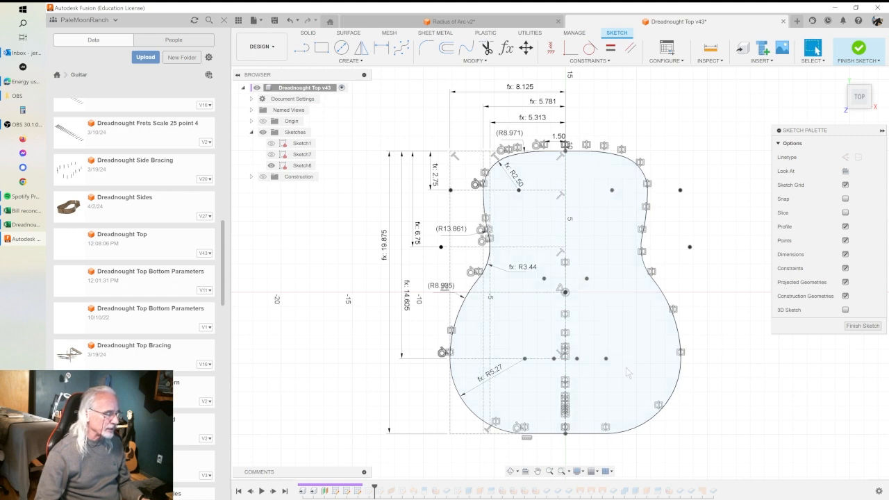
click(576, 159)
click(612, 157)
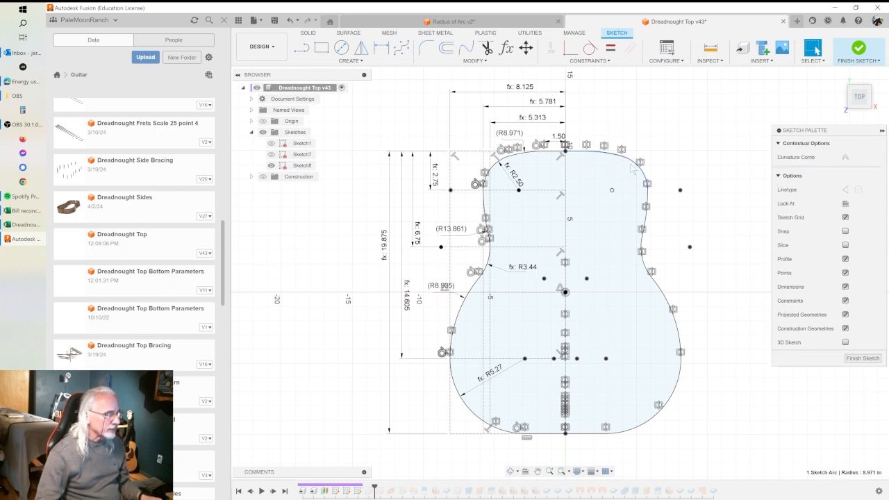
key(Delete)
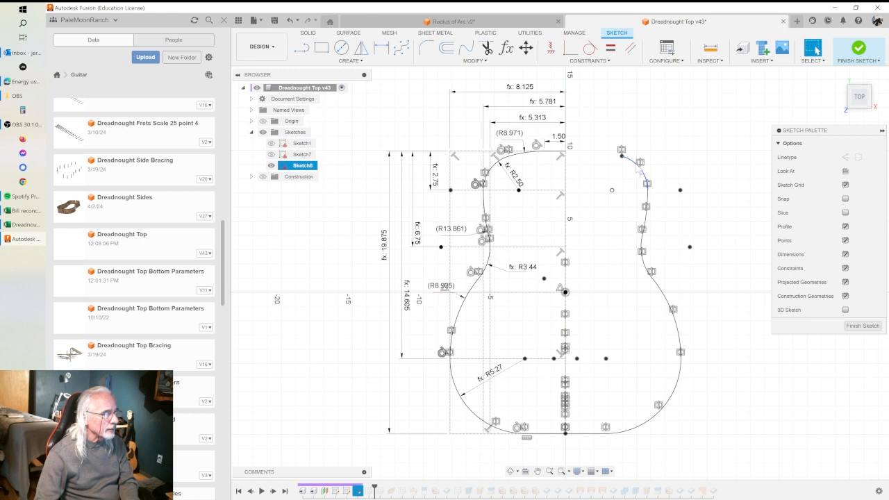
click(637, 170)
key(Delete)
click(648, 228)
key(Delete)
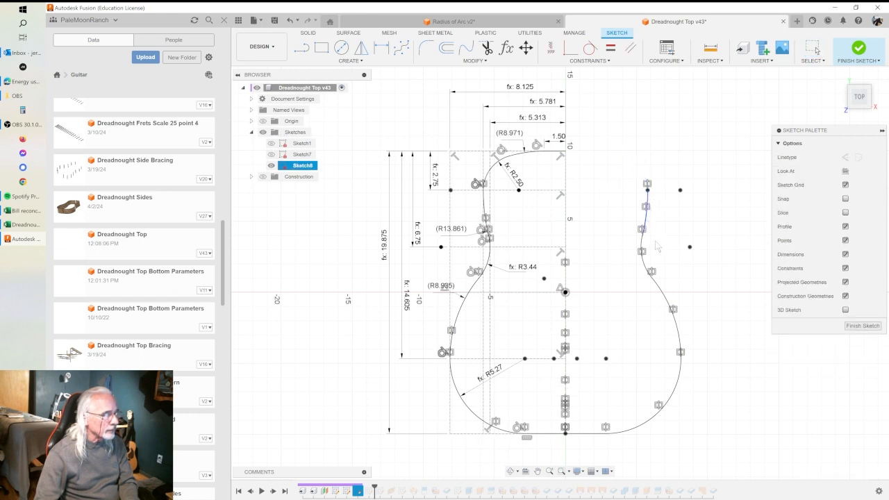
Delete the remaining right-half outline: the waist arc, the transition arc, the lower bout arc and the bottom line.
click(645, 251)
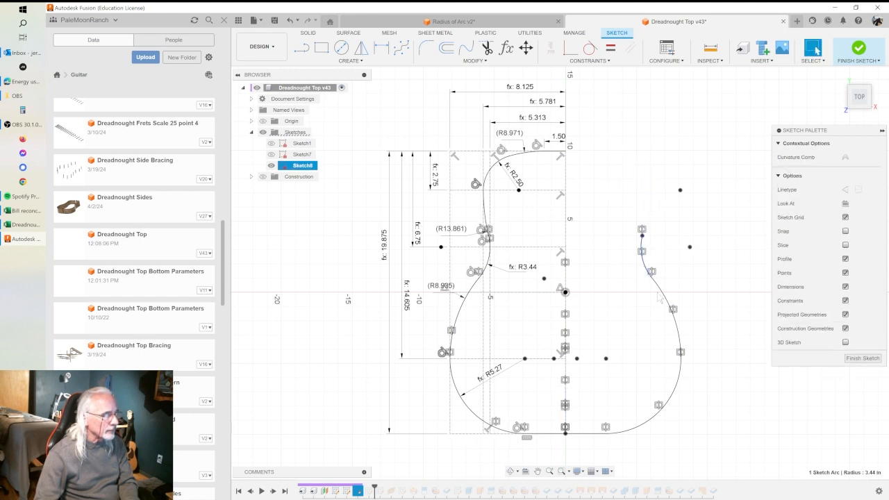
key(Delete)
click(663, 297)
key(Delete)
click(679, 381)
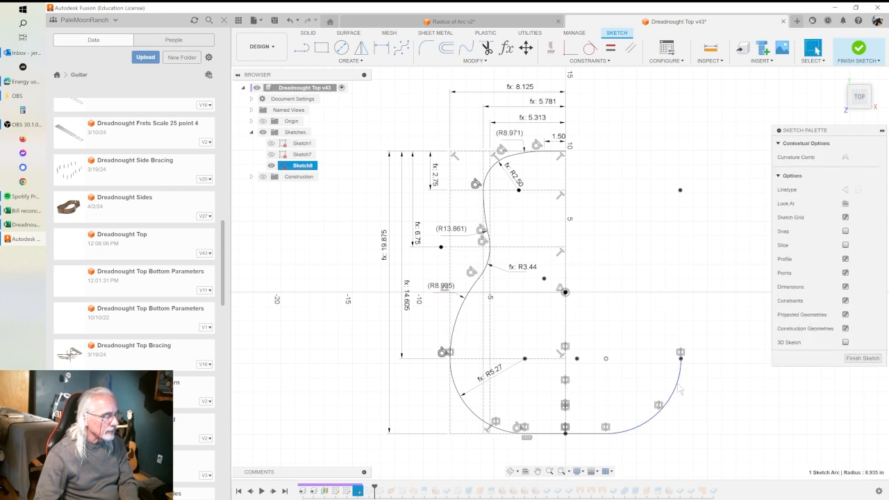
key(Delete)
click(591, 434)
key(Delete)
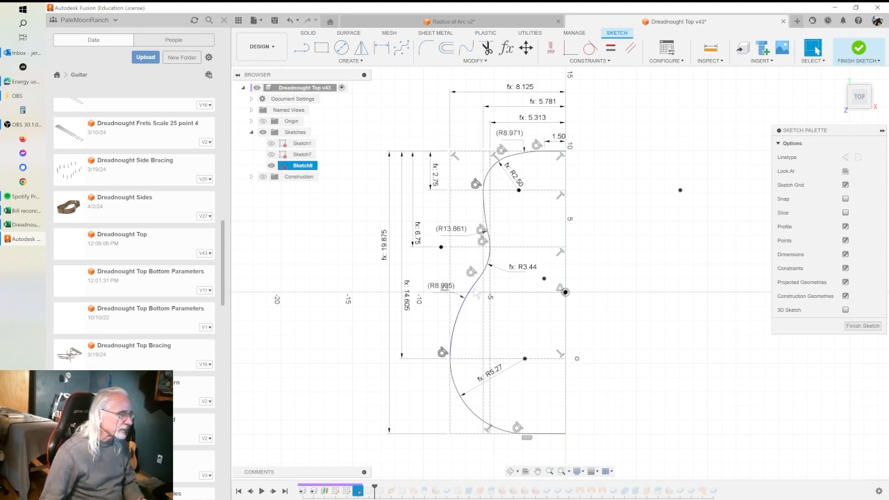
Delete the left half's three connecting arcs between waist and lower bout, waist and upper bout, and upper bout and top edge.
click(469, 295)
key(Delete)
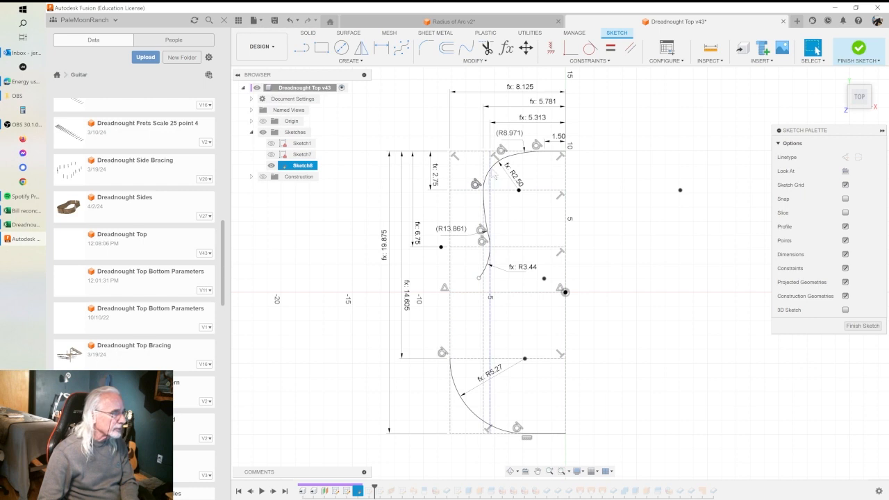
click(523, 156)
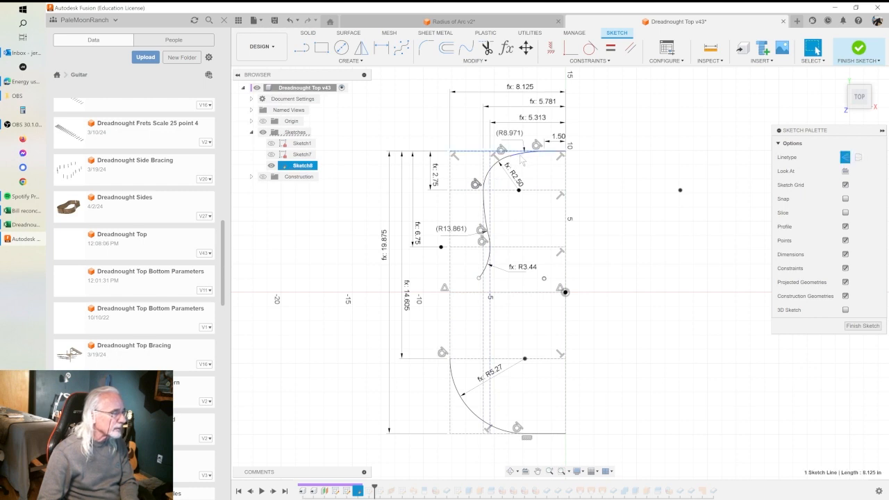
key(Delete)
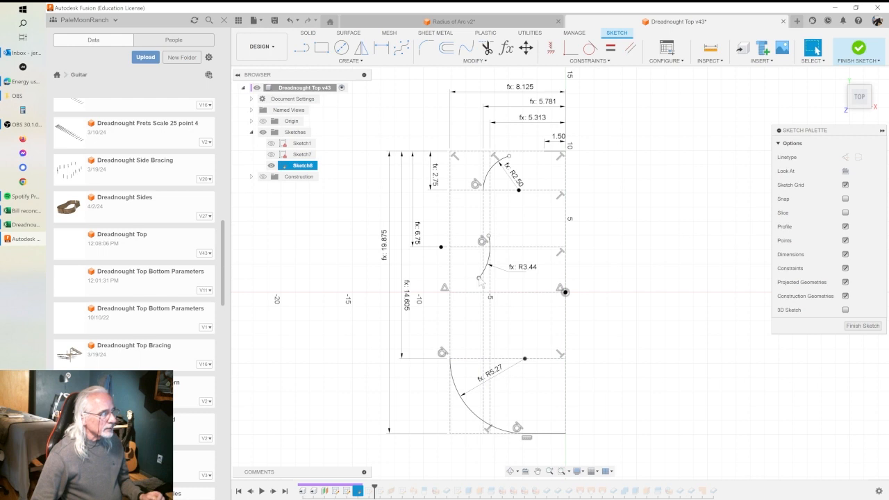
Lengthen the waist arc slightly at its lower end, and draw a 3-point arc from the lower bout arc's upper end to it.
mouse_move(479, 280)
mouse_down()
mouse_move(471, 288)
mouse_move(477, 281)
mouse_up()
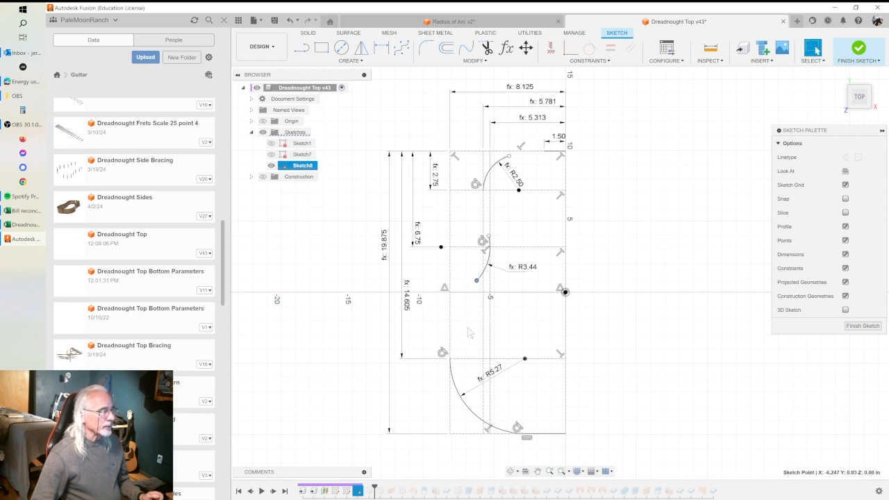
click(365, 62)
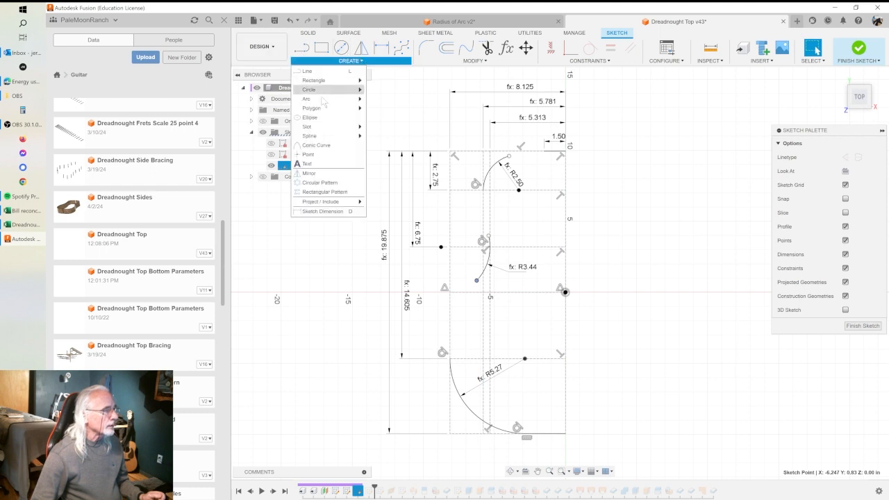
mouse_move(319, 100)
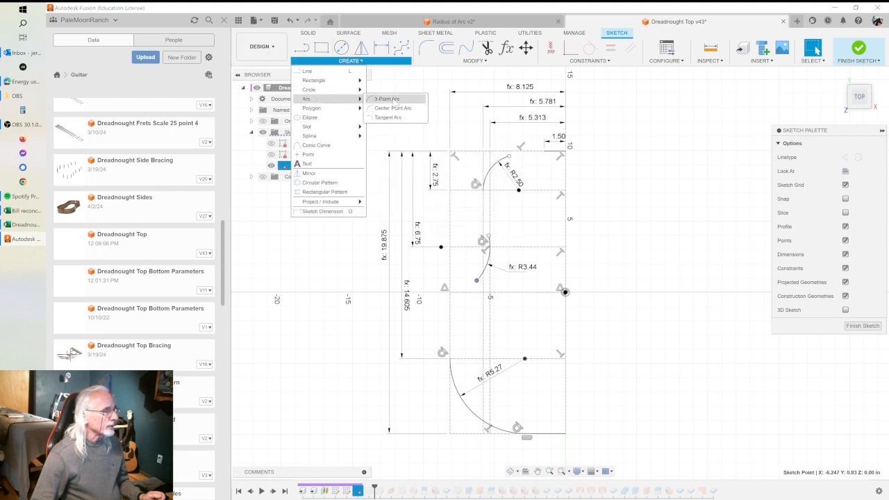
click(399, 104)
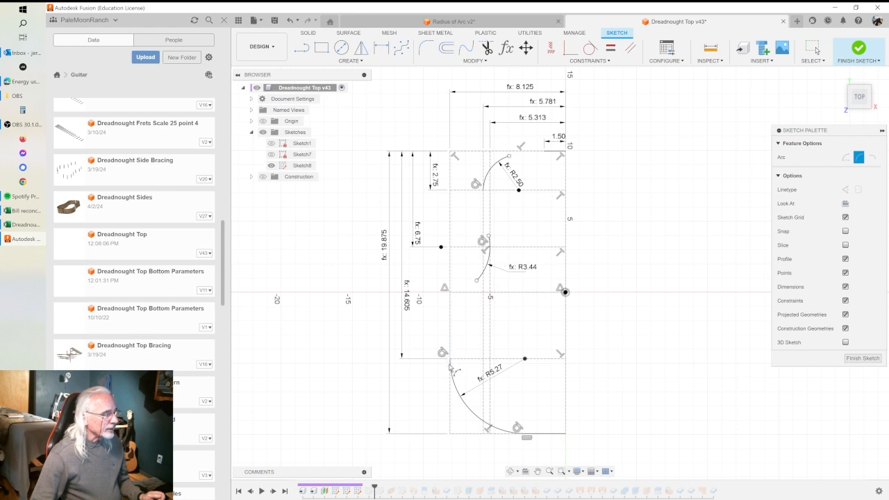
click(451, 360)
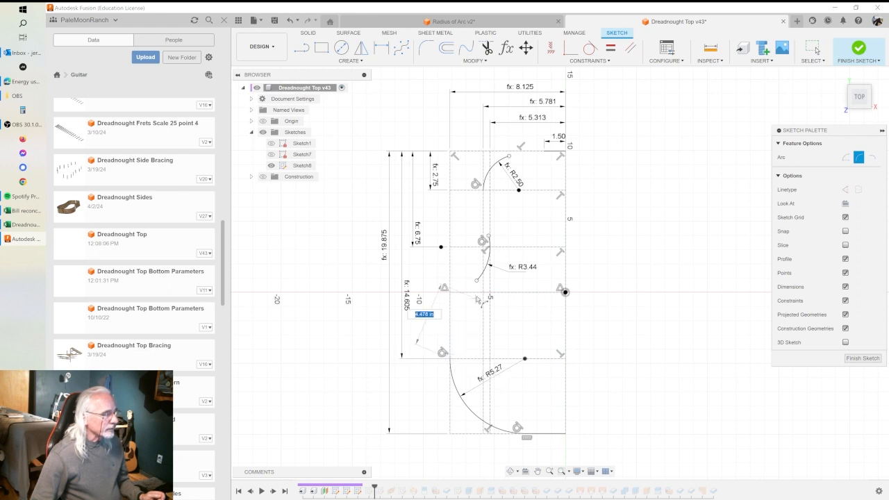
click(477, 280)
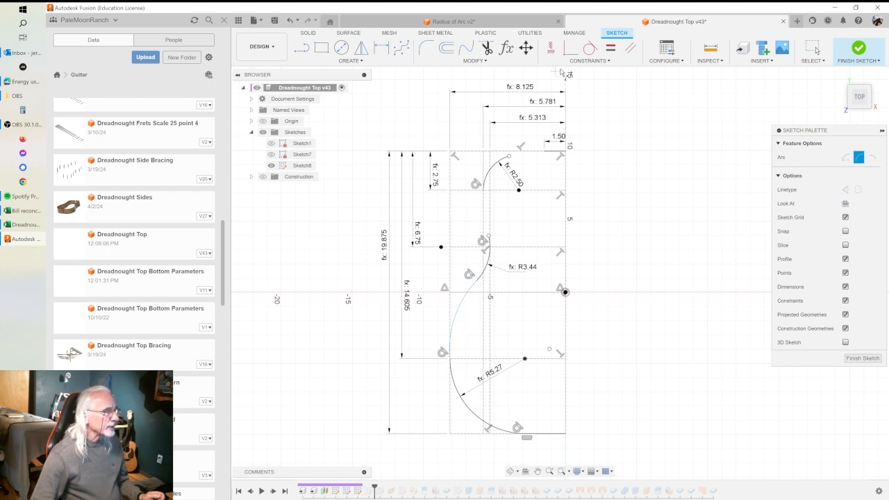
Apply a Tangent constraint between the new connecting arc and the lower bout arc.
click(590, 48)
click(452, 321)
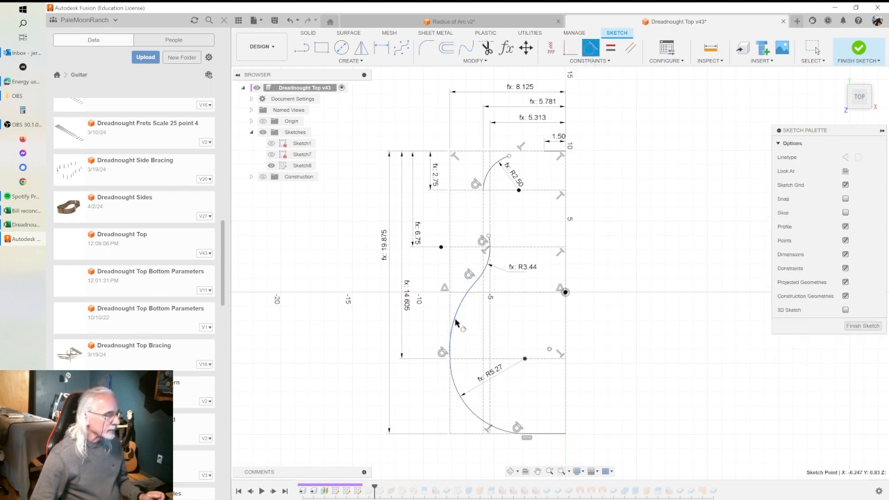
click(454, 389)
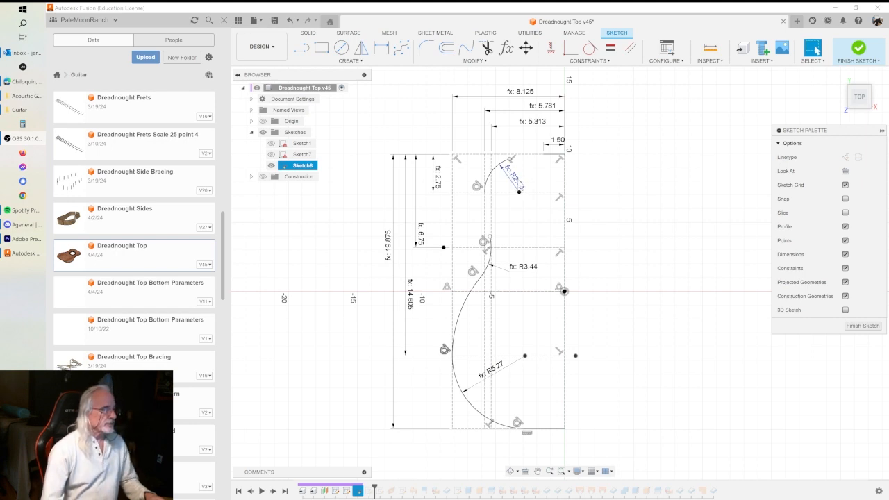
Check the parameter behind the upper bout radius dimension, and move the arc's free upper end out along its curve and back.
double_click(514, 176)
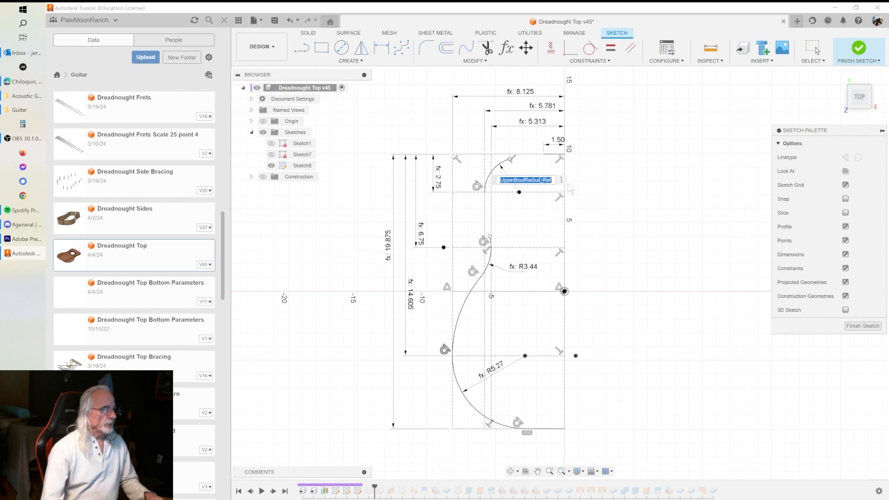
key(Escape)
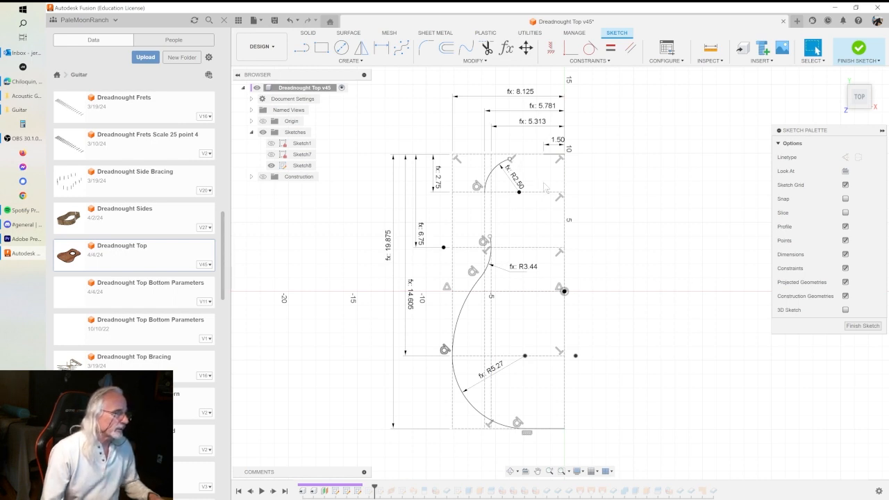
click(537, 162)
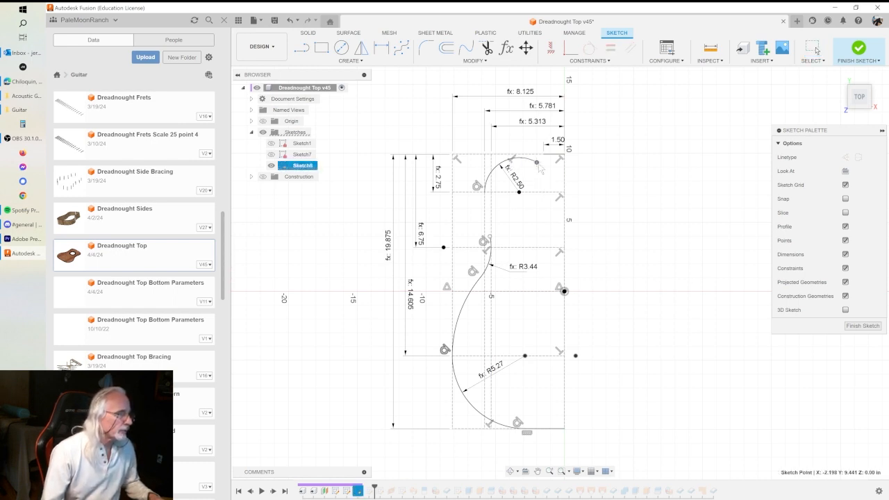
mouse_move(533, 162)
mouse_down()
mouse_move(510, 158)
mouse_move(518, 159)
mouse_up()
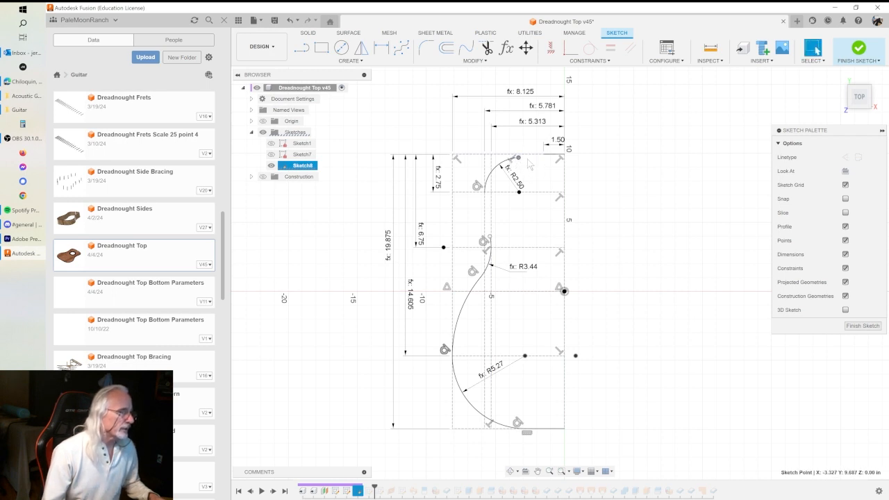
drag(518, 160, 511, 159)
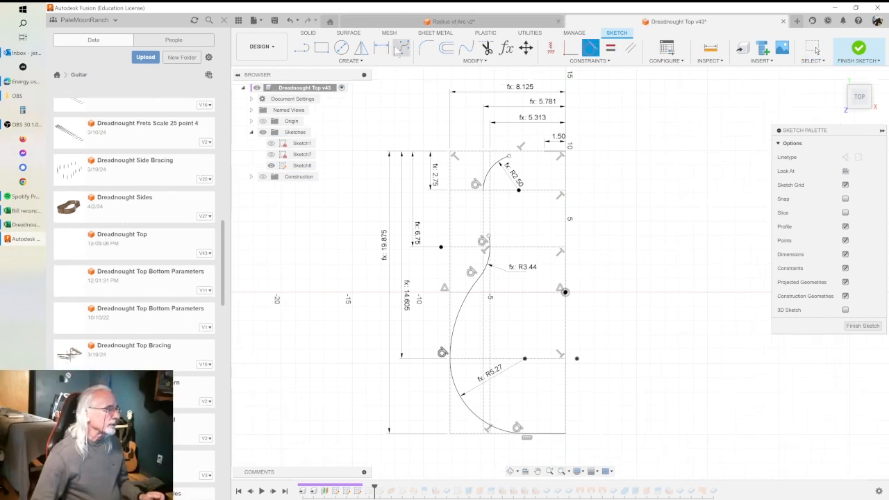
click(354, 61)
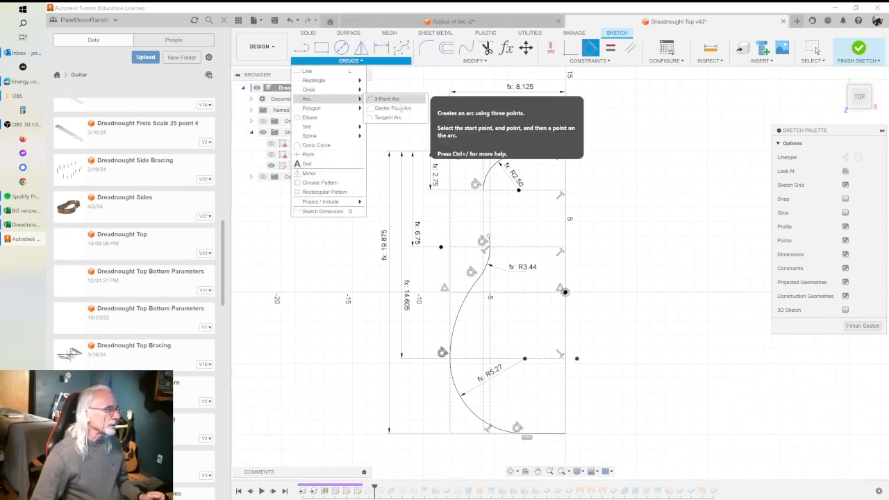
click(395, 104)
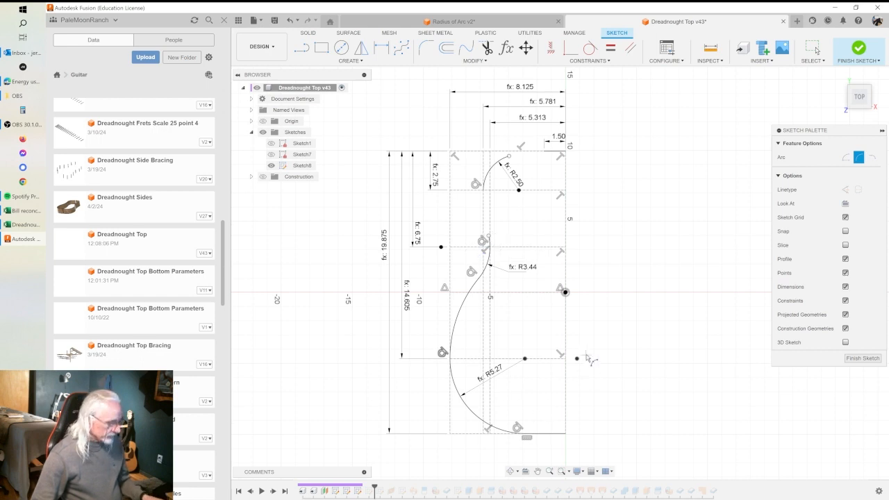
key(Escape)
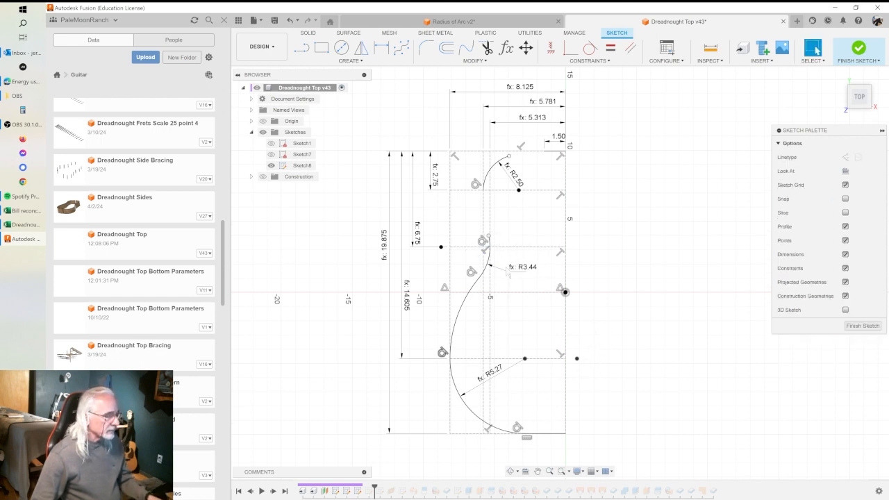
click(465, 300)
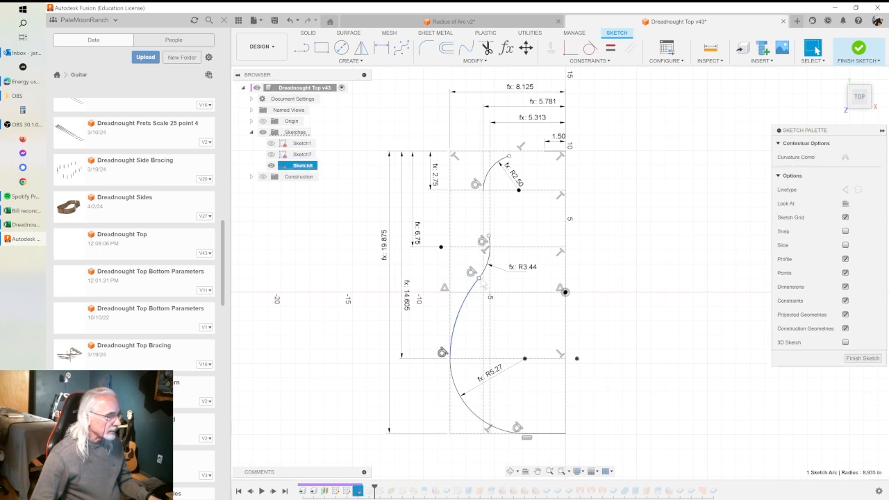
key(Escape)
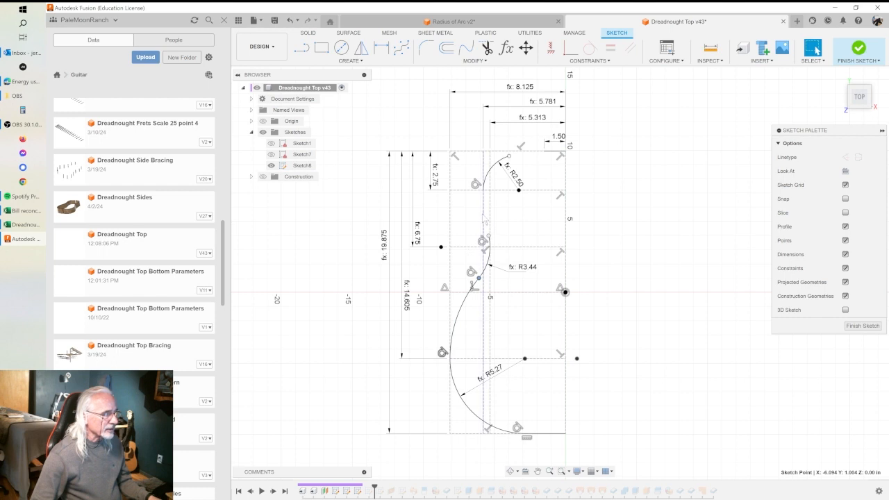
Extend the waist arc's upper end slightly and draw a 3-point arc joining it to the lower end of the upper bout arc.
mouse_move(488, 236)
mouse_down()
mouse_move(497, 228)
mouse_move(496, 234)
mouse_up()
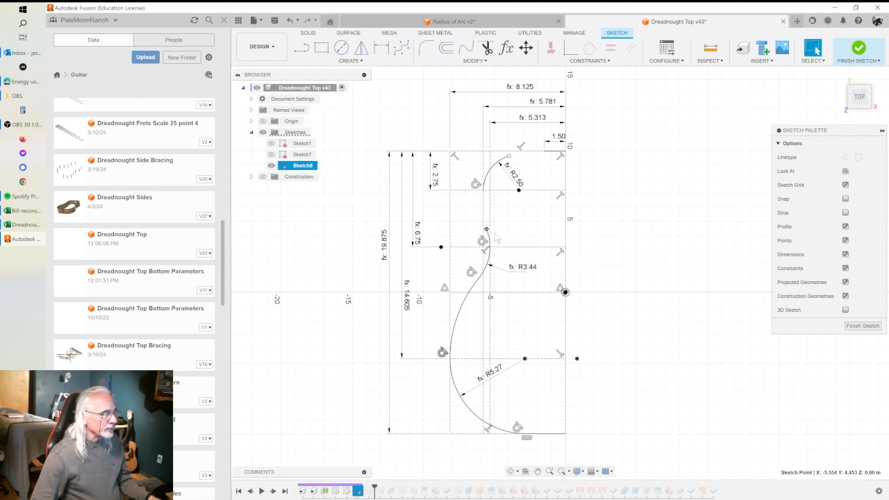
click(351, 60)
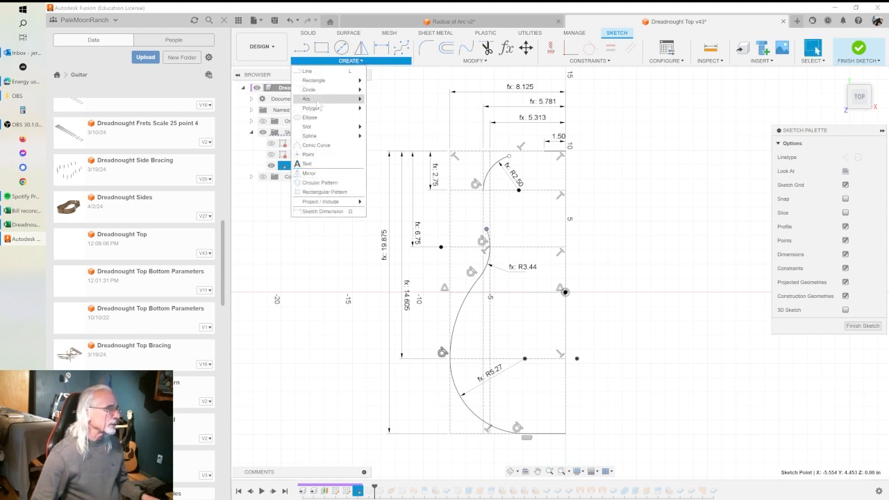
mouse_move(354, 98)
click(393, 107)
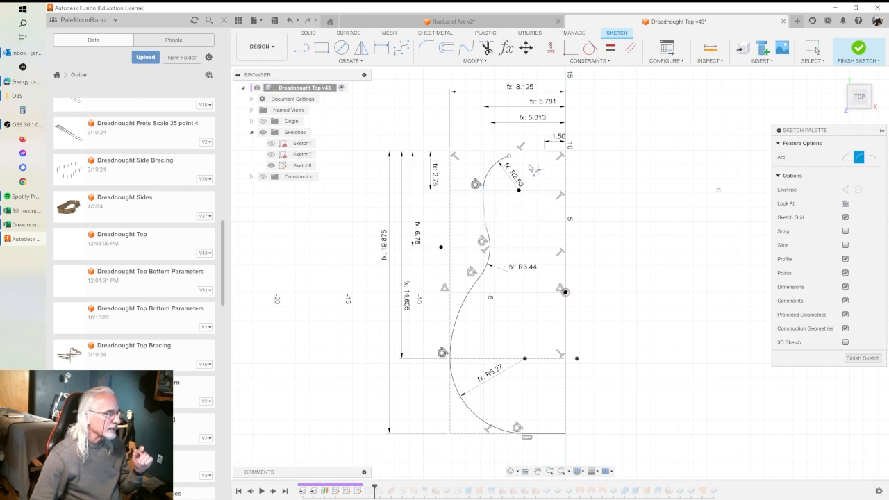
Apply a Tangent constraint between the new upper connecting arc and the waist arc.
click(590, 47)
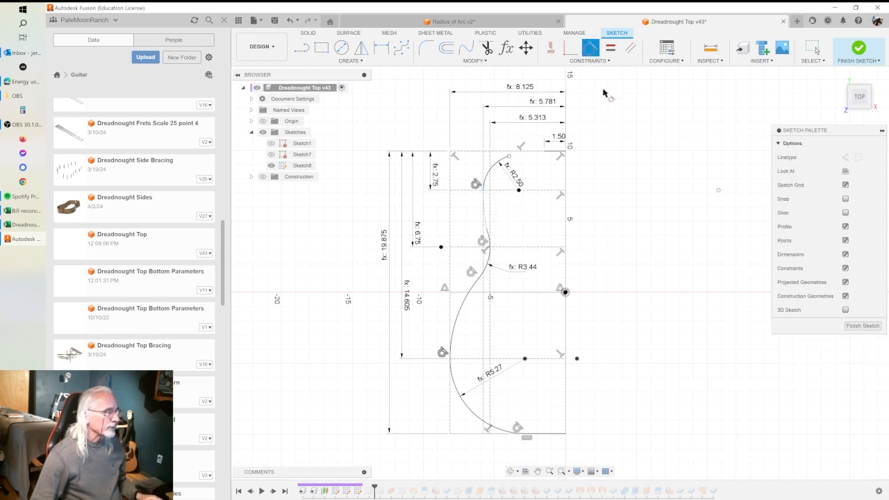
click(487, 233)
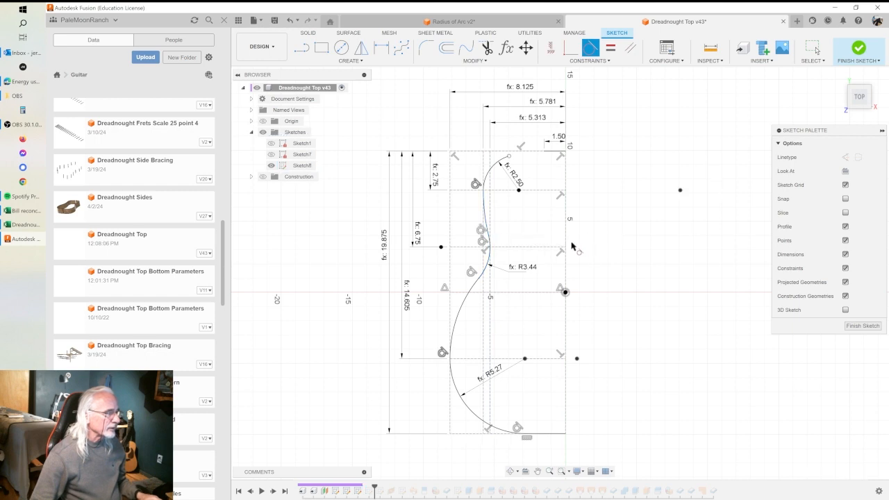
key(Escape)
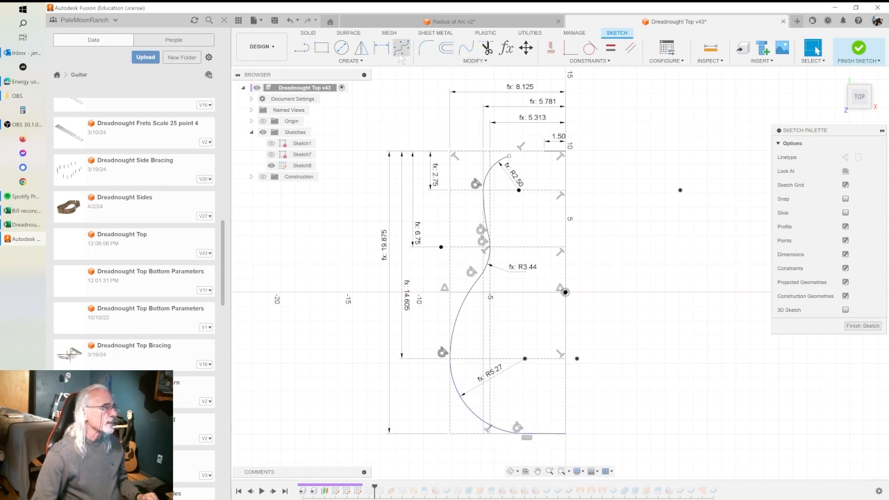
Draw a 3-point arc joining the free upper end of the upper bout arc to the short straight line at the outline's top.
click(351, 60)
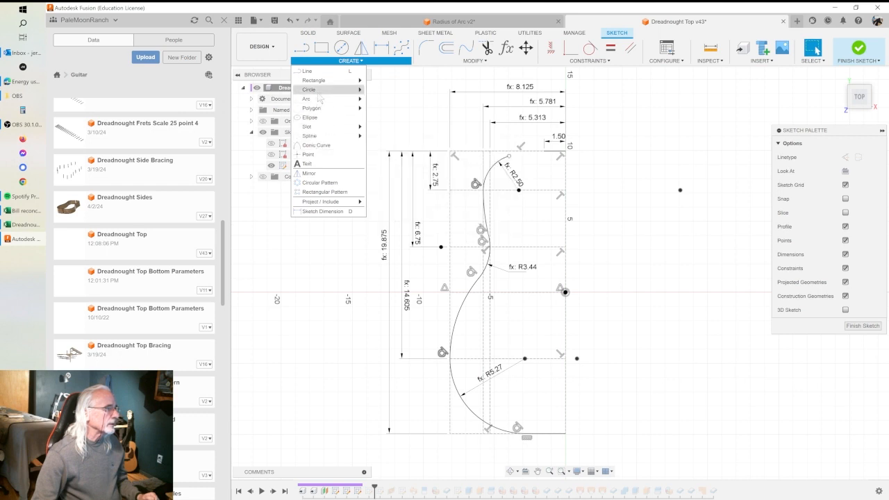
mouse_move(347, 98)
click(382, 101)
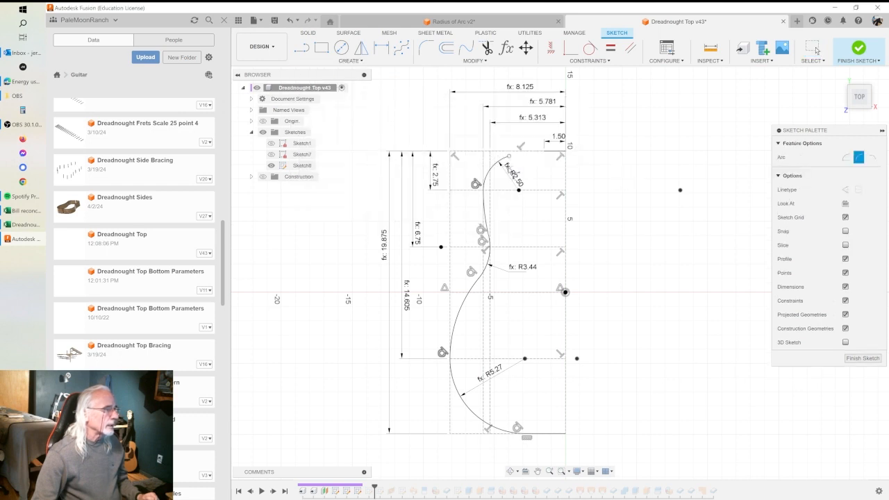
click(509, 157)
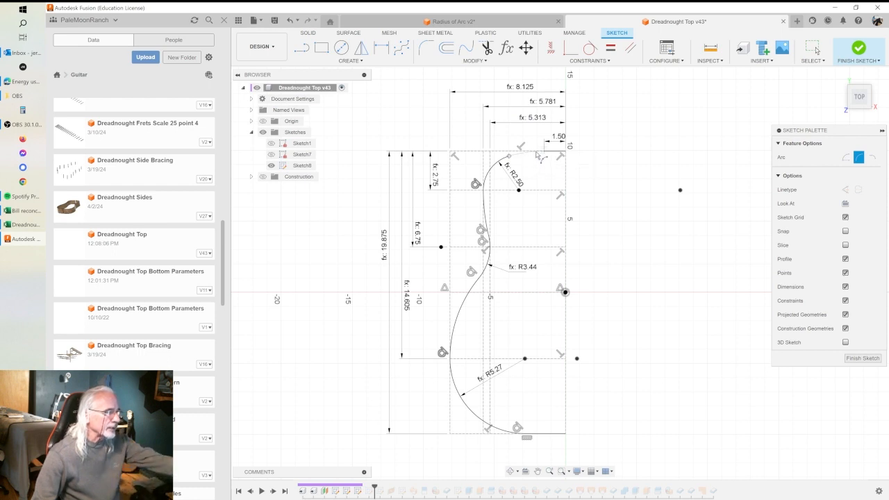
click(541, 152)
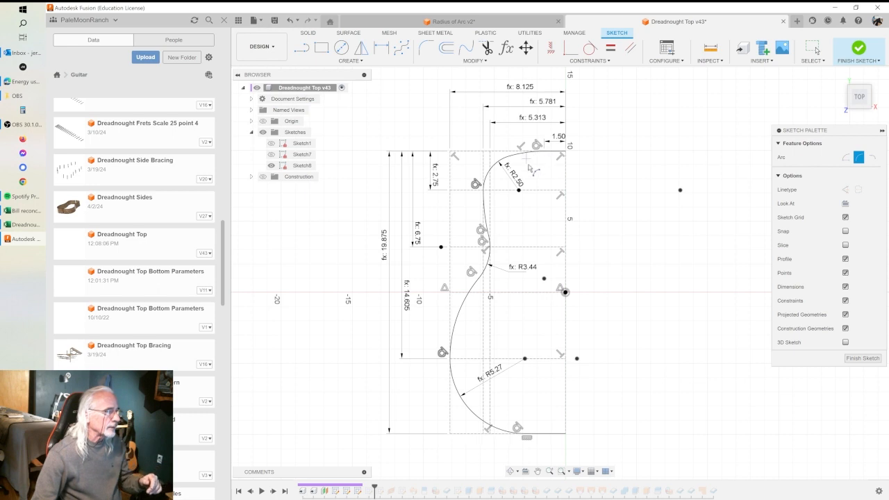
Apply a Tangent constraint between the new top arc and the upper bout arc.
click(590, 47)
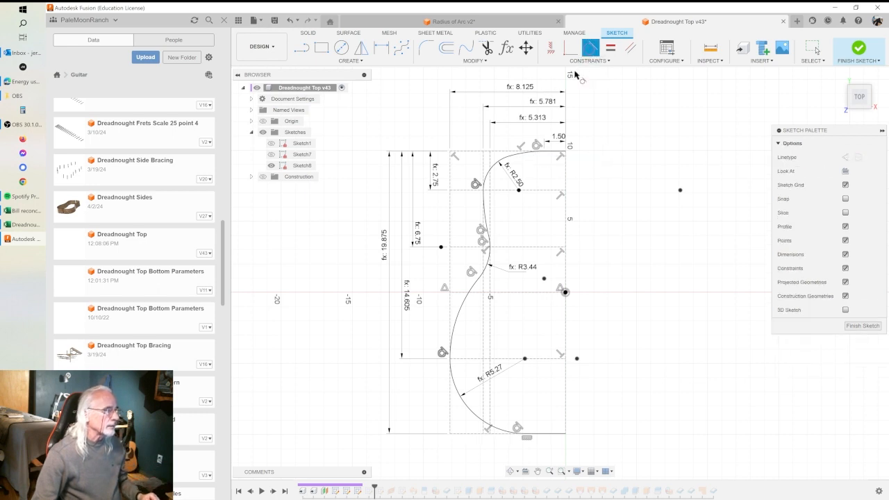
click(508, 160)
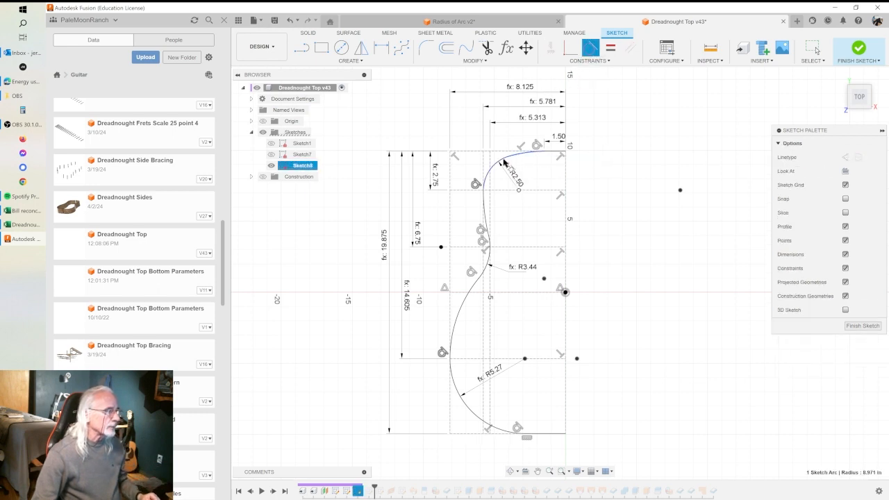
click(503, 162)
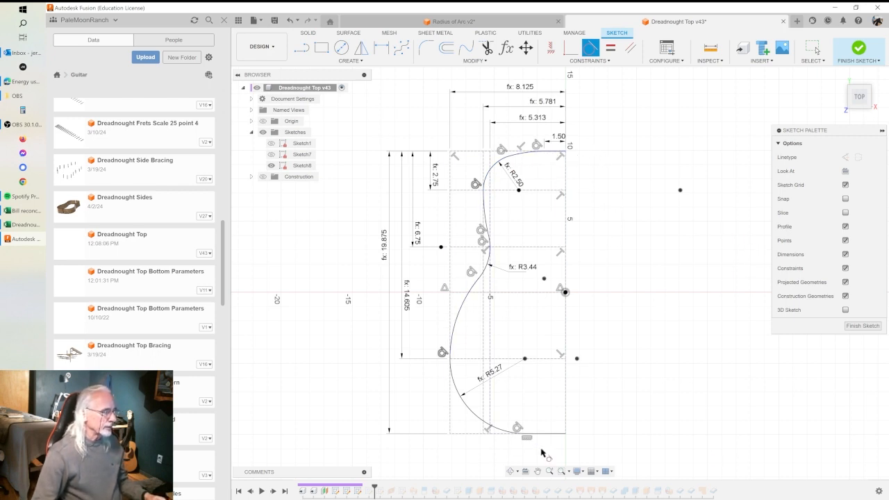
key(Escape)
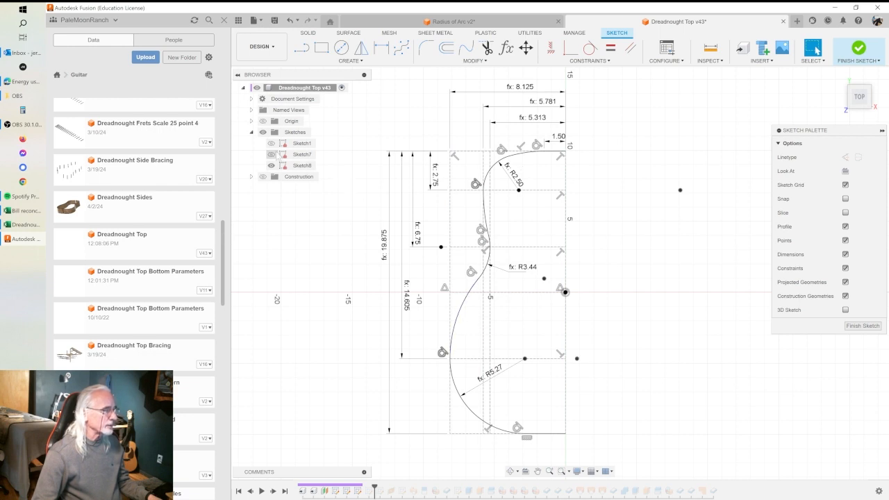
Show Sketch7 briefly to compare its outline with the rebuilt half outline, and hide it again.
click(270, 154)
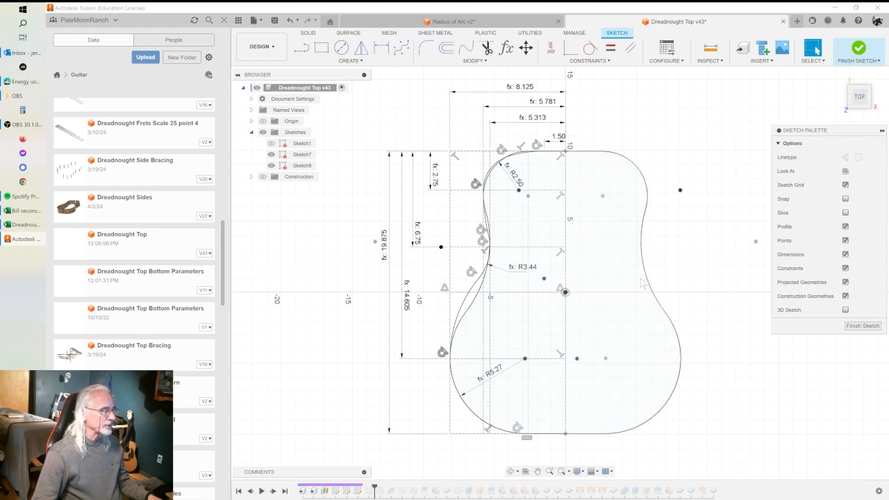
click(271, 154)
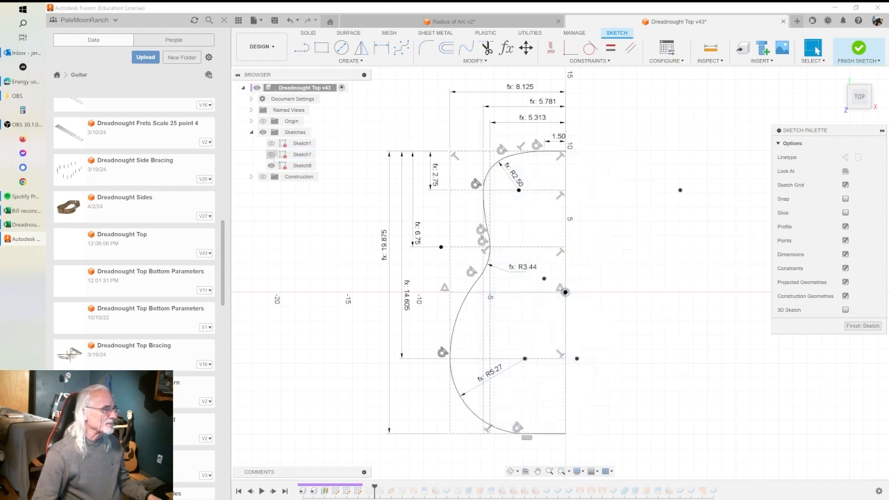
Mirror all lines and arcs of the half outline about the vertical centerline to complete the guitar top's outline.
click(545, 153)
click(518, 154)
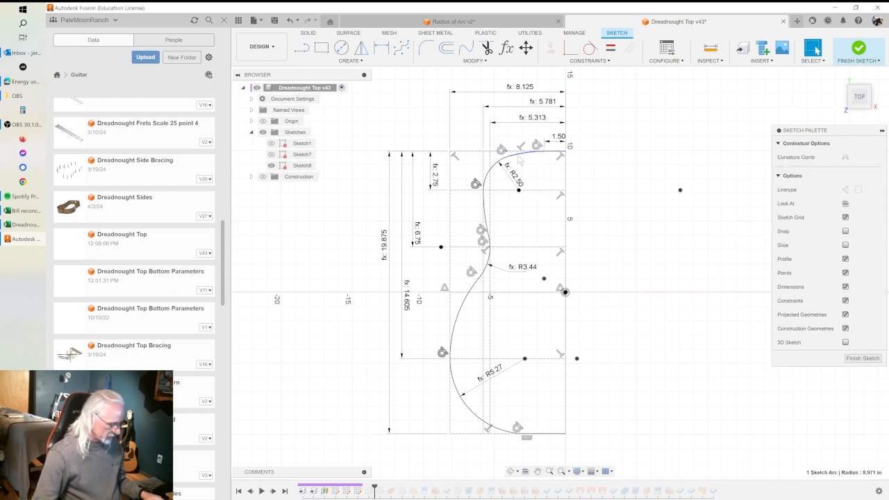
click(360, 61)
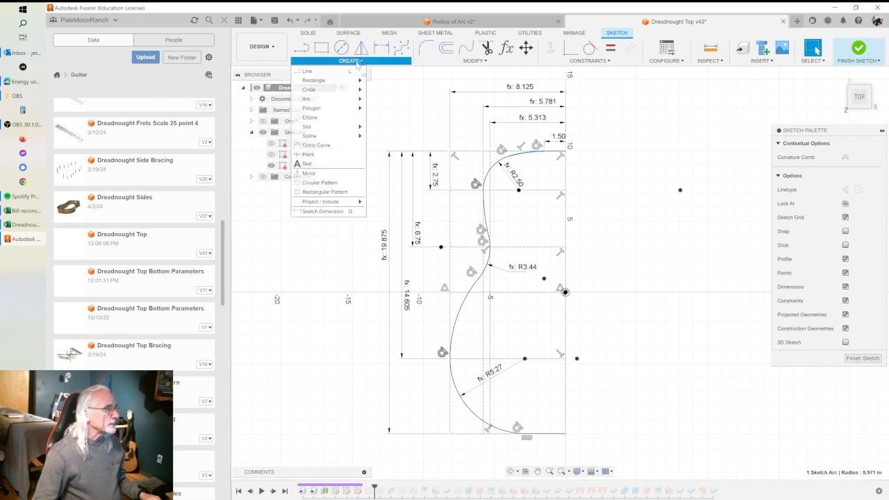
click(311, 174)
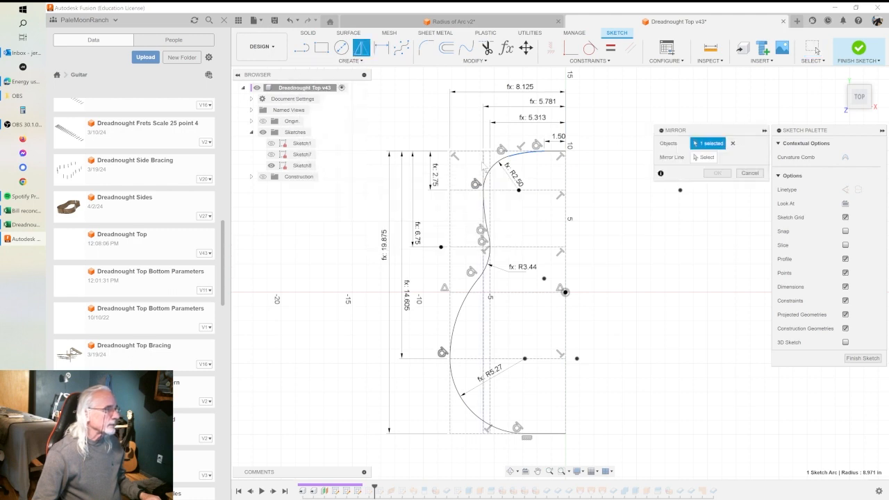
click(553, 152)
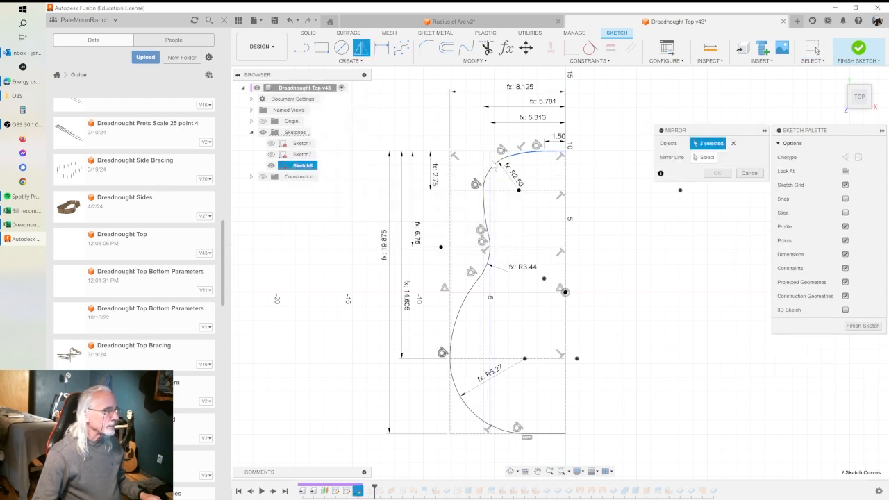
click(489, 170)
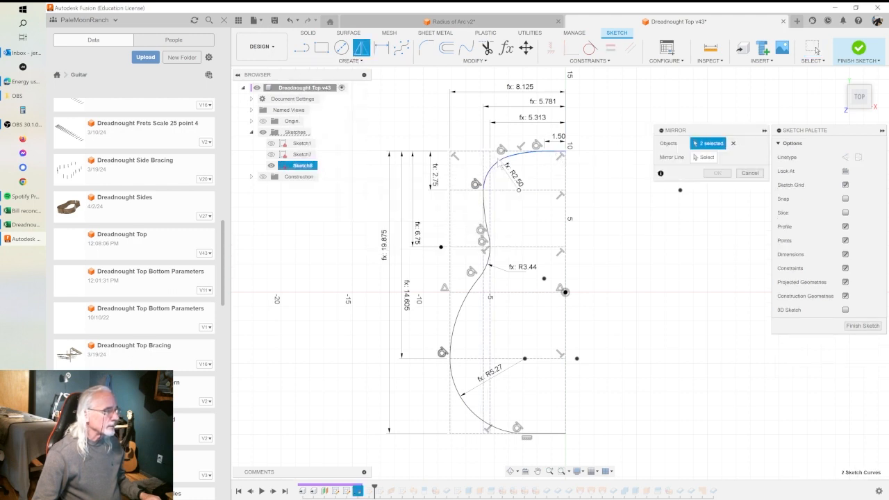
click(486, 220)
click(490, 269)
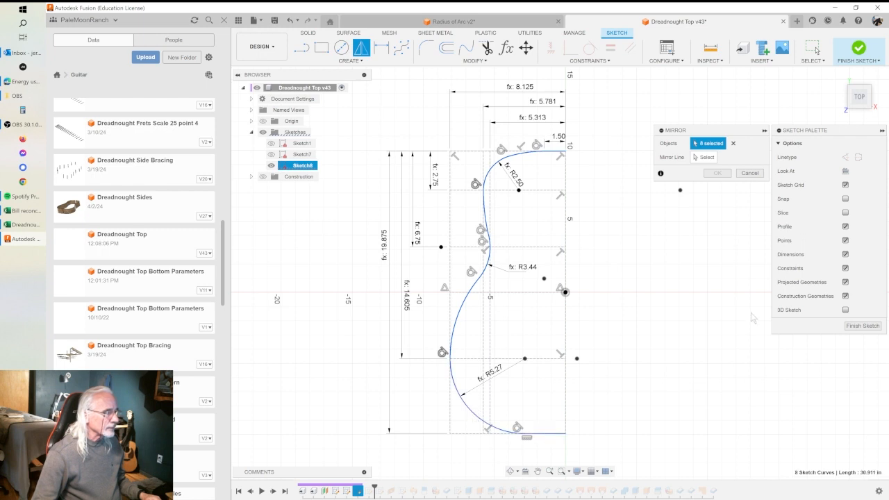
click(703, 157)
click(566, 245)
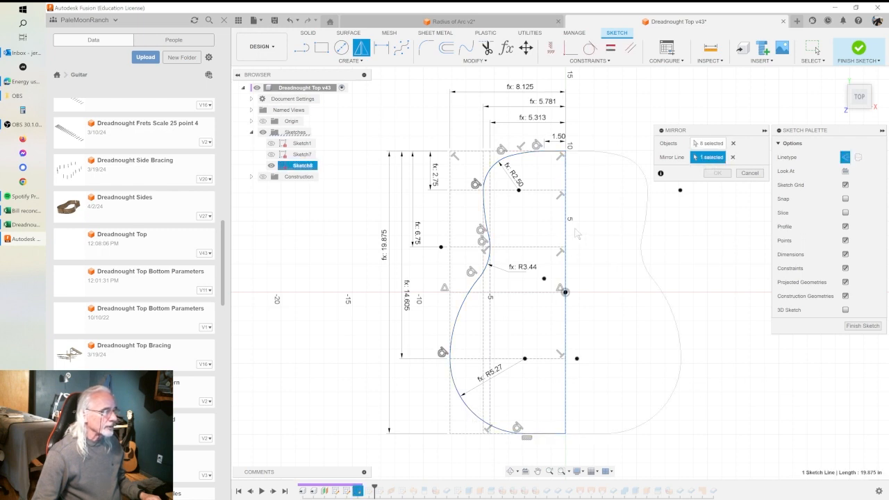
click(717, 173)
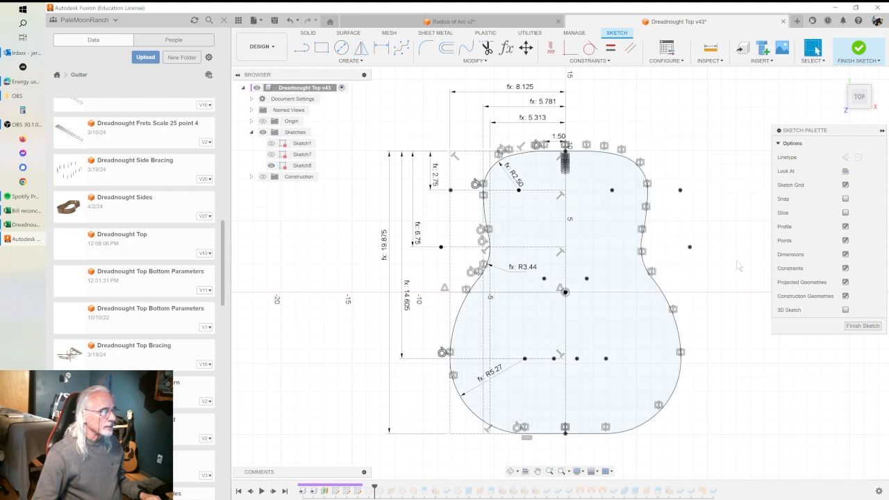
Hide the sketch's dimensions, constraints, points and construction geometries so only the outline profile is displayed.
click(845, 254)
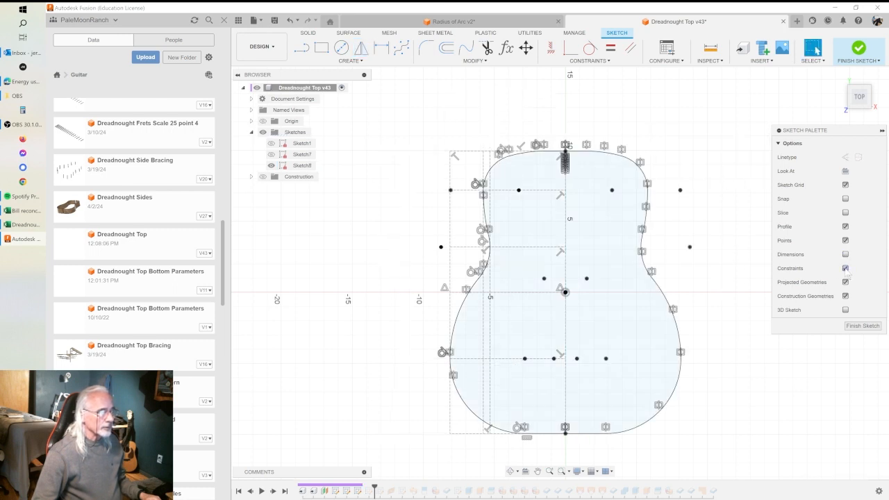
click(845, 268)
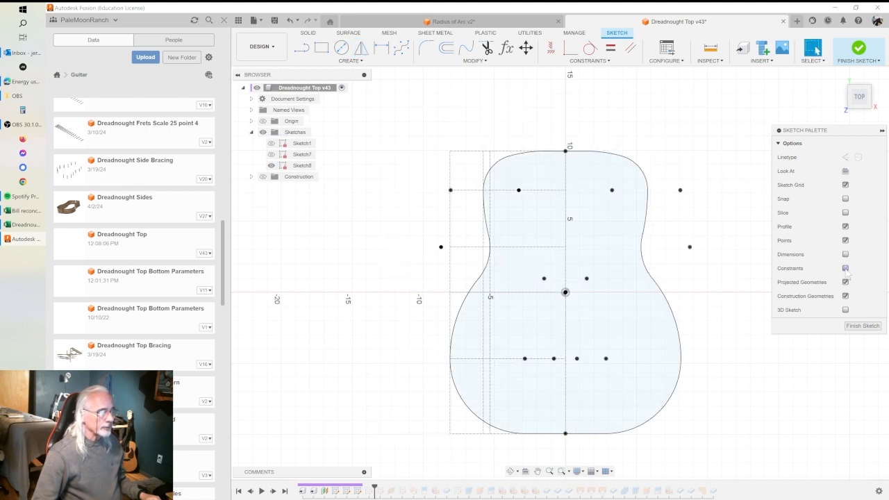
click(846, 241)
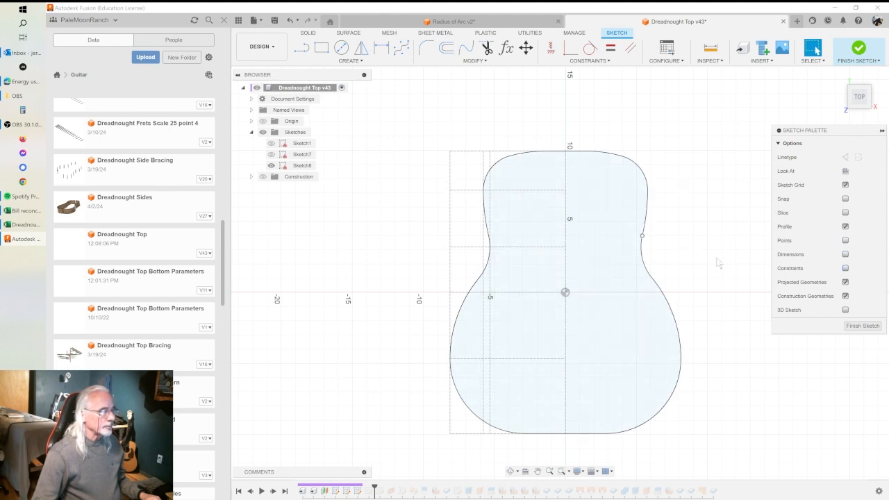
click(845, 296)
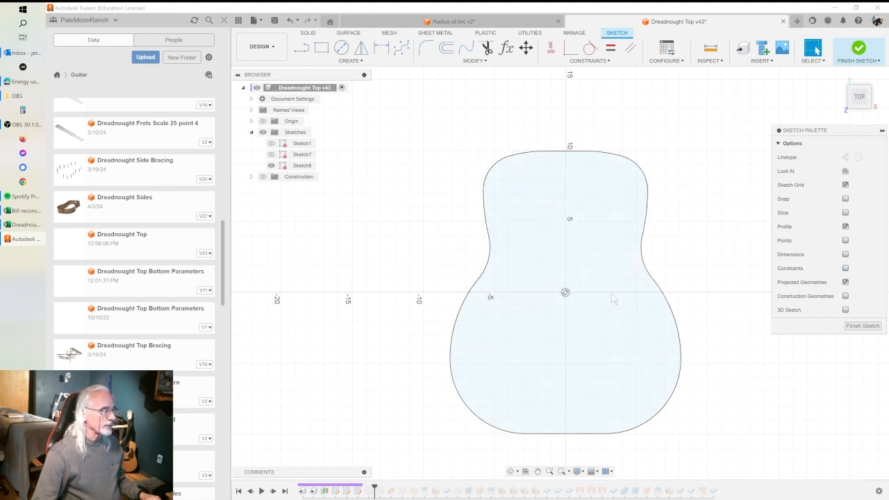